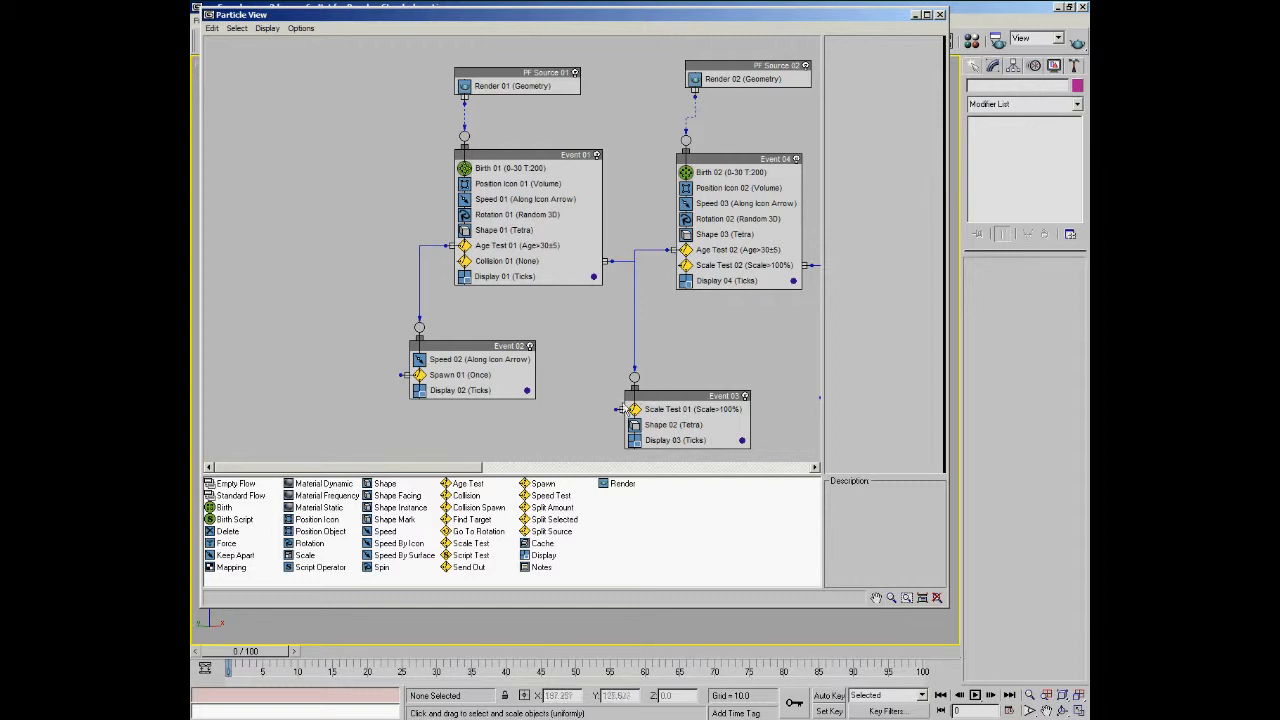
Open the recent scene Example_IntegrationSteps_Collisions.max.
{"action": "left_click", "coordinate": [196, 21]}
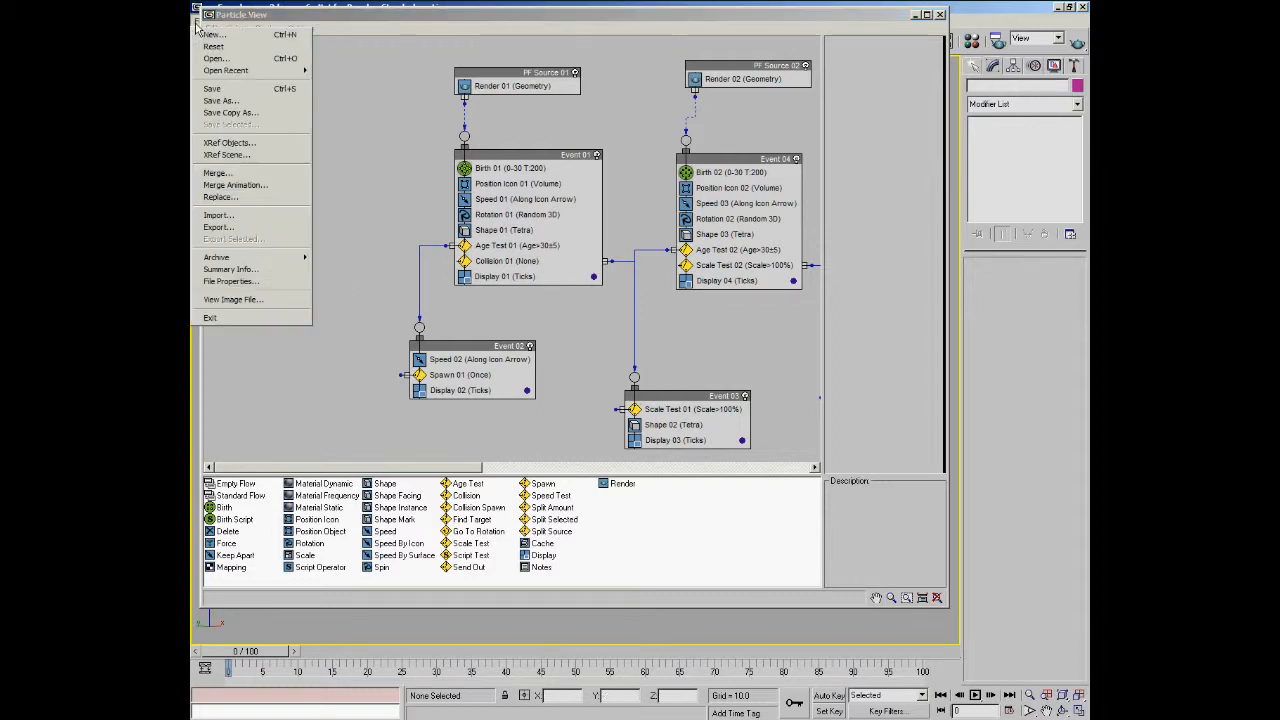
{"action": "mouse_move", "coordinate": [218, 76]}
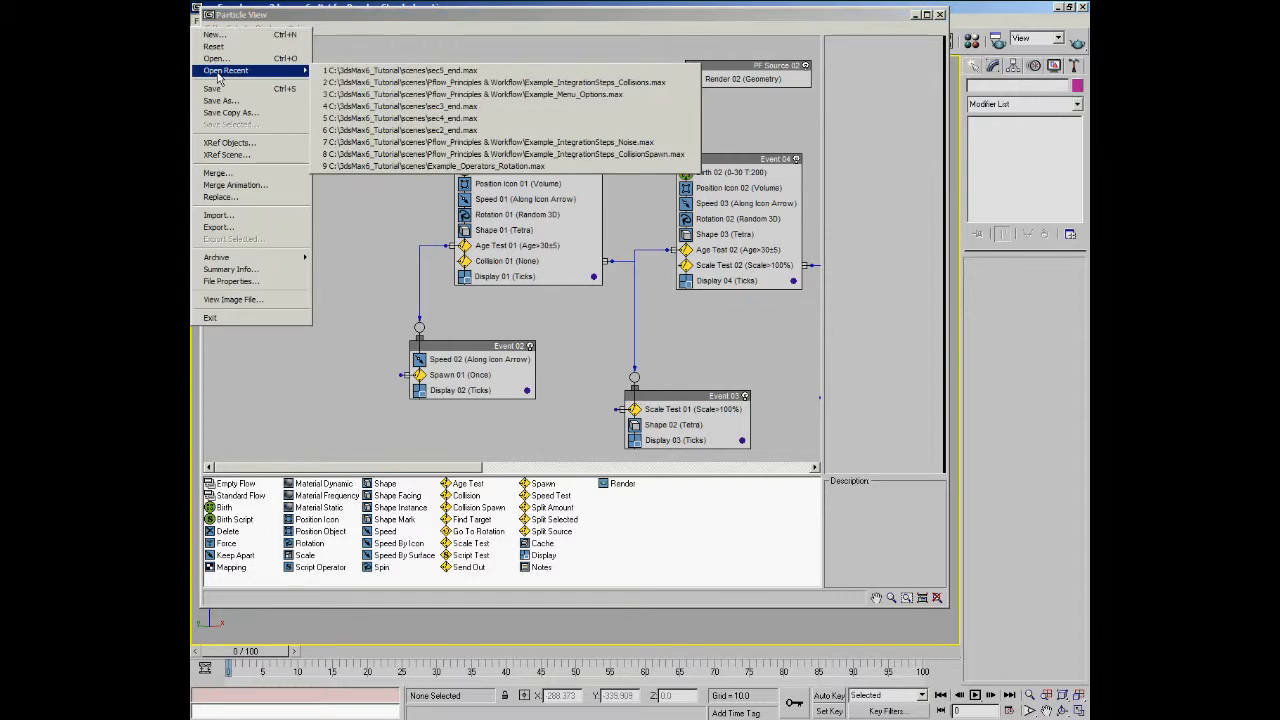
{"action": "left_click", "coordinate": [449, 84]}
Play the particle animation, stop it, and examine how the particles collide with the sphere.
{"action": "middle_click_drag", "start_coordinate": [477, 115], "coordinate": [549, 151]}
{"action": "left_click", "coordinate": [977, 696]}
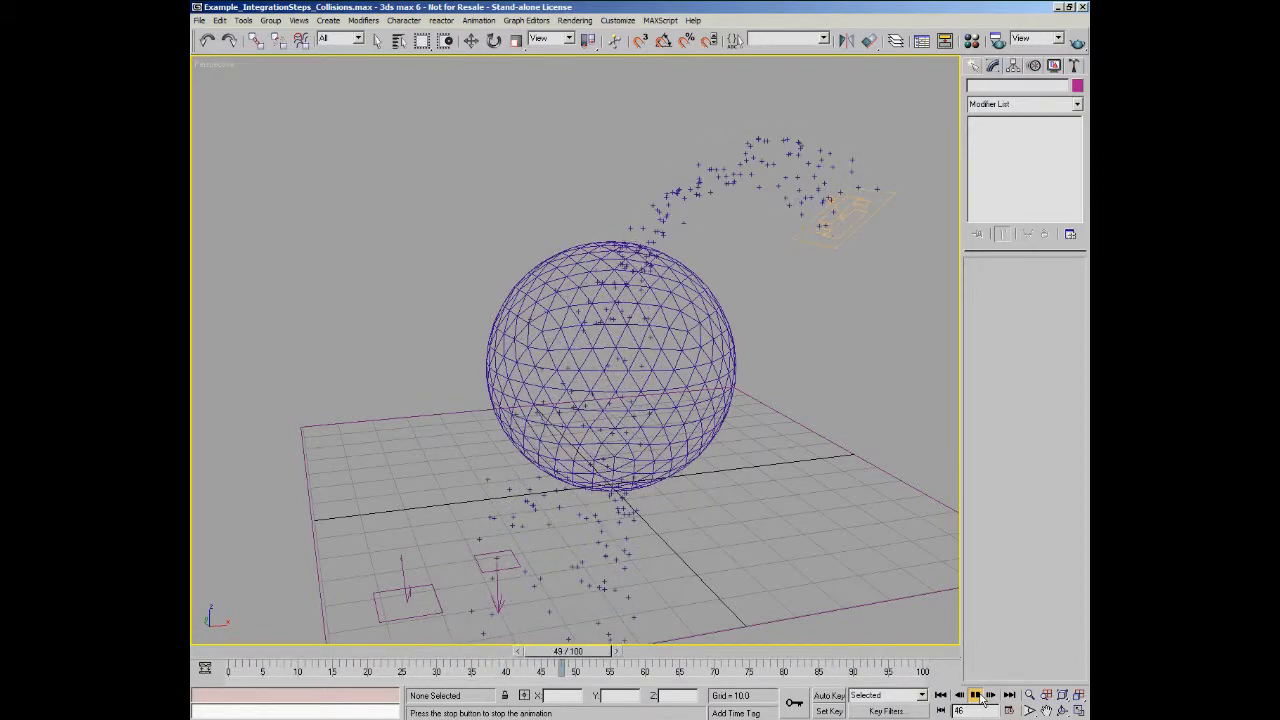
{"action": "left_click", "coordinate": [976, 695]}
{"action": "key", "text": "r"}
{"action": "middle_click_drag", "start_coordinate": [640, 560], "coordinate": [640, 534], "text": "alt"}
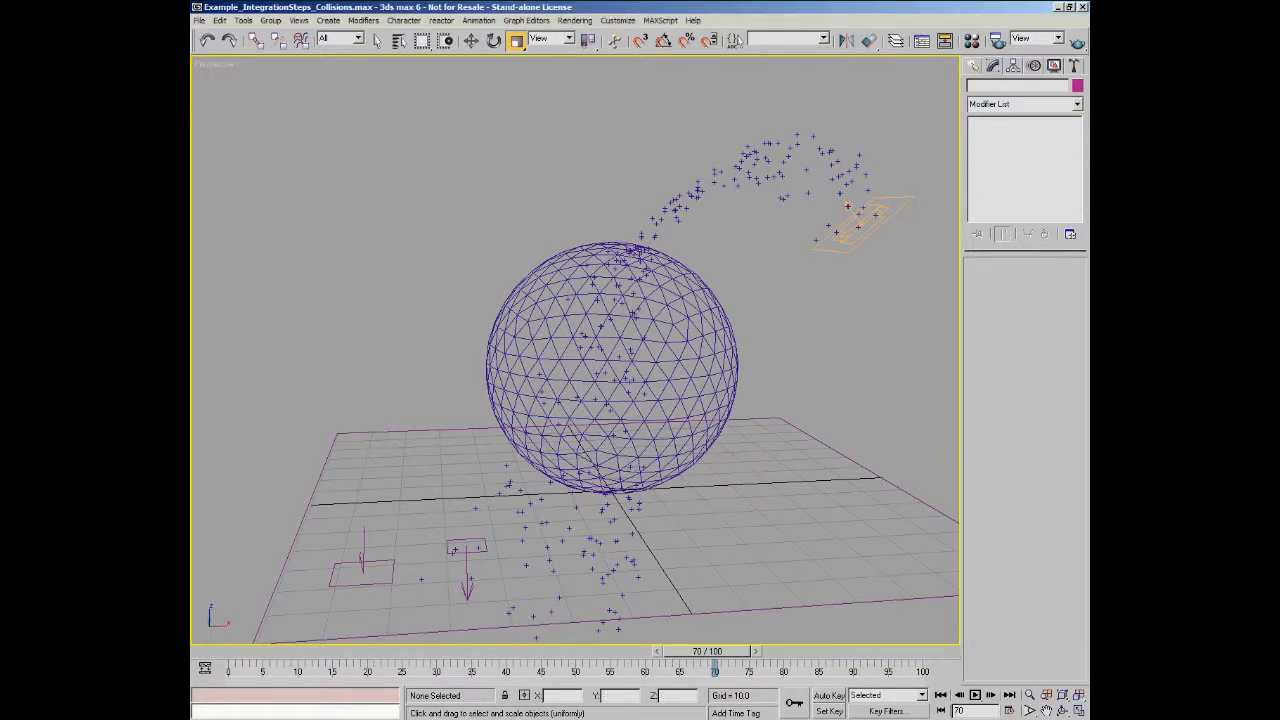
Select the PF Source 01 emitter and set its viewport integration step to Half Frame in the System Management settings.
{"action": "left_click", "coordinate": [893, 213]}
{"action": "left_click", "coordinate": [469, 41]}
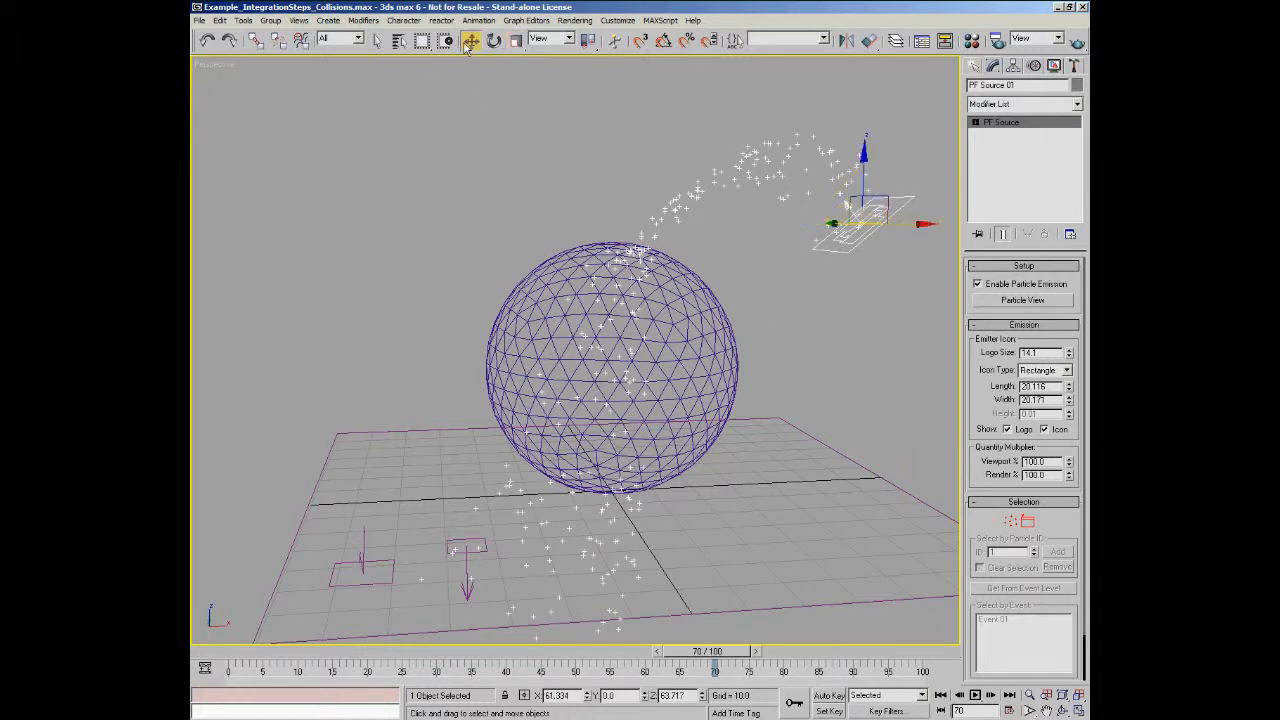
{"action": "left_click", "coordinate": [985, 502]}
{"action": "left_click", "coordinate": [990, 517]}
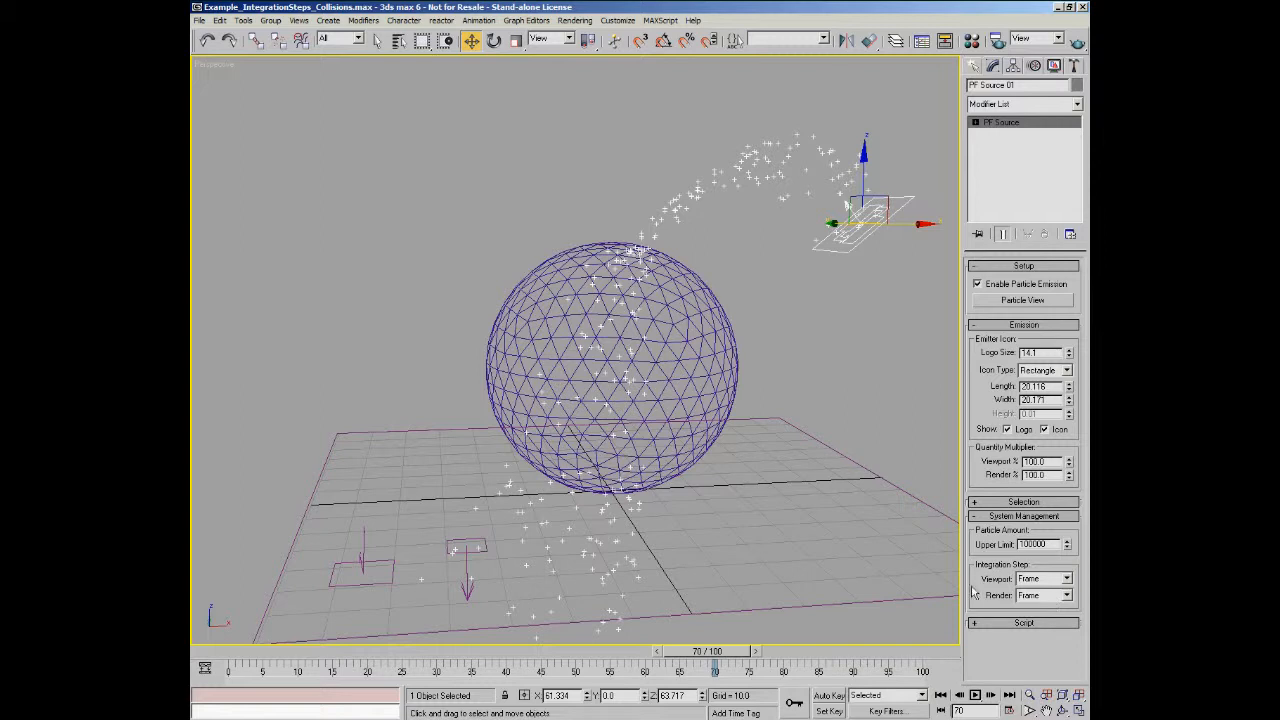
{"action": "left_click", "coordinate": [1067, 579]}
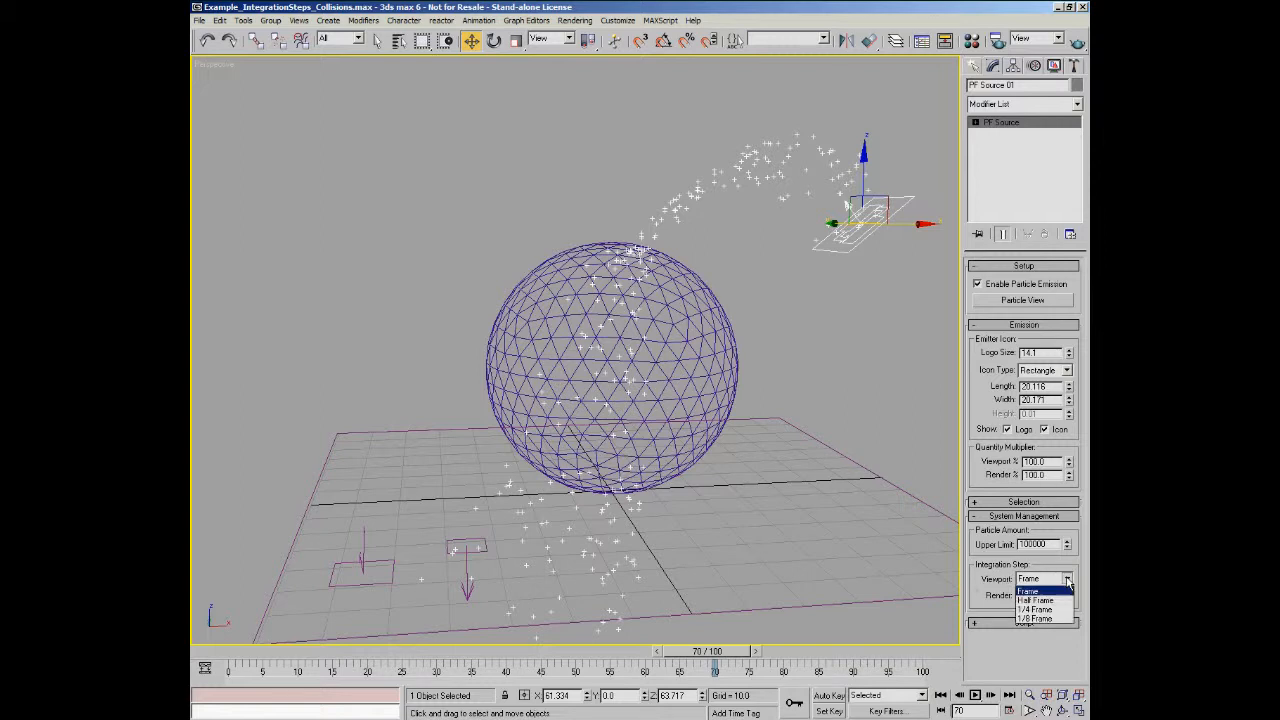
{"action": "left_click", "coordinate": [1064, 600]}
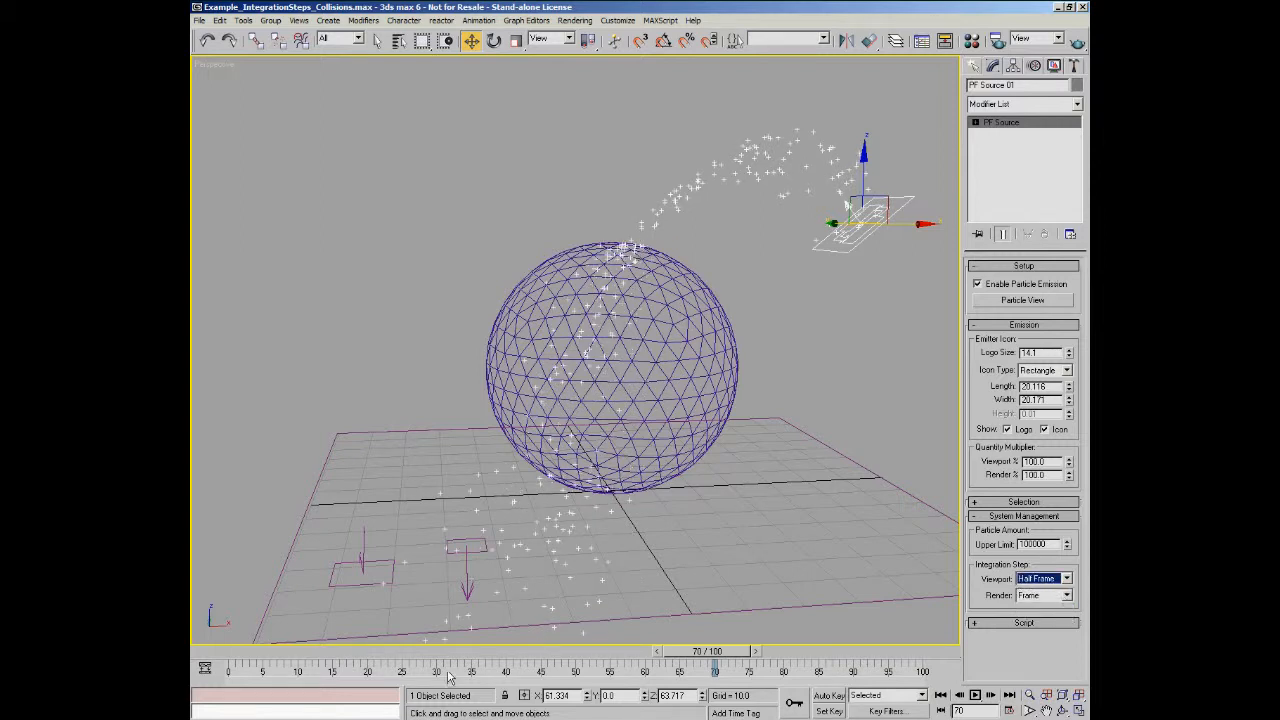
Replay the animation from frame 0, stop it, and inspect the particle collisions with the sphere at the Half Frame step.
{"action": "left_click", "coordinate": [222, 651]}
{"action": "left_click", "coordinate": [975, 695]}
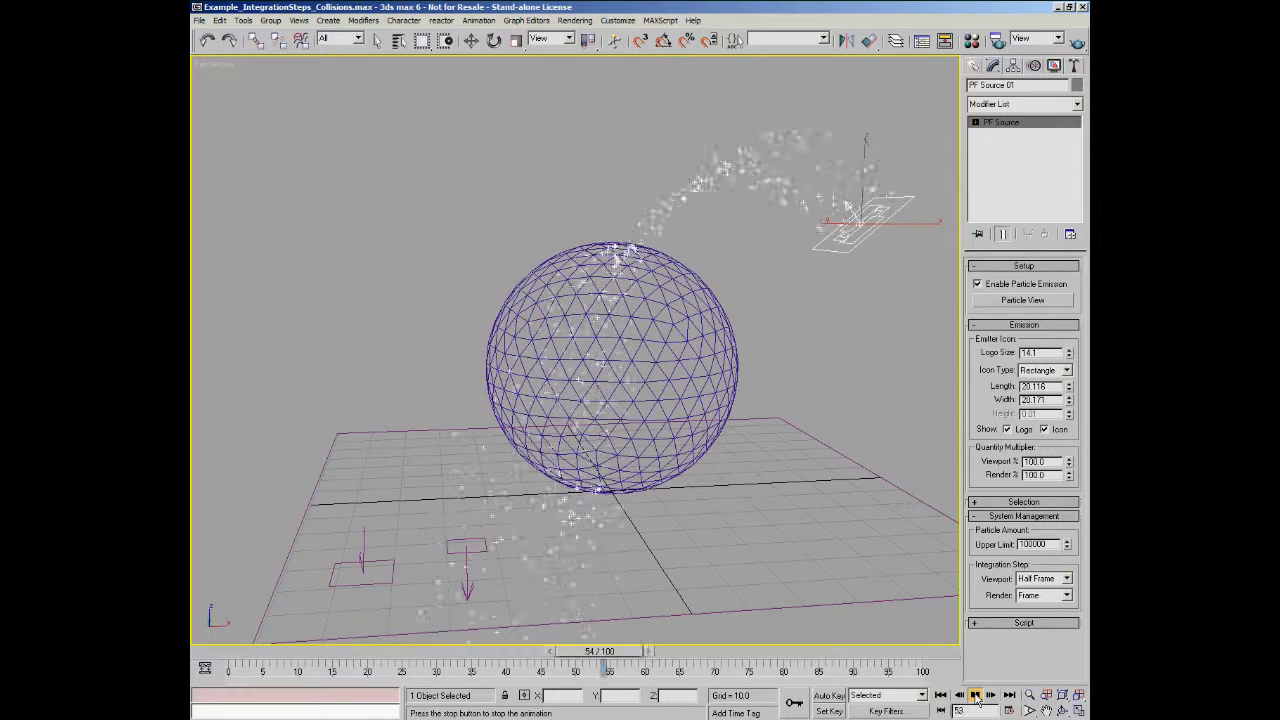
{"action": "left_click", "coordinate": [975, 697]}
{"action": "mouse_move", "coordinate": [602, 390]}
{"action": "middle_mouse_down", "text": "alt"}
{"action": "mouse_move", "coordinate": [560, 398]}
{"action": "mouse_move", "coordinate": [596, 392]}
{"action": "middle_mouse_up", "text": "alt"}
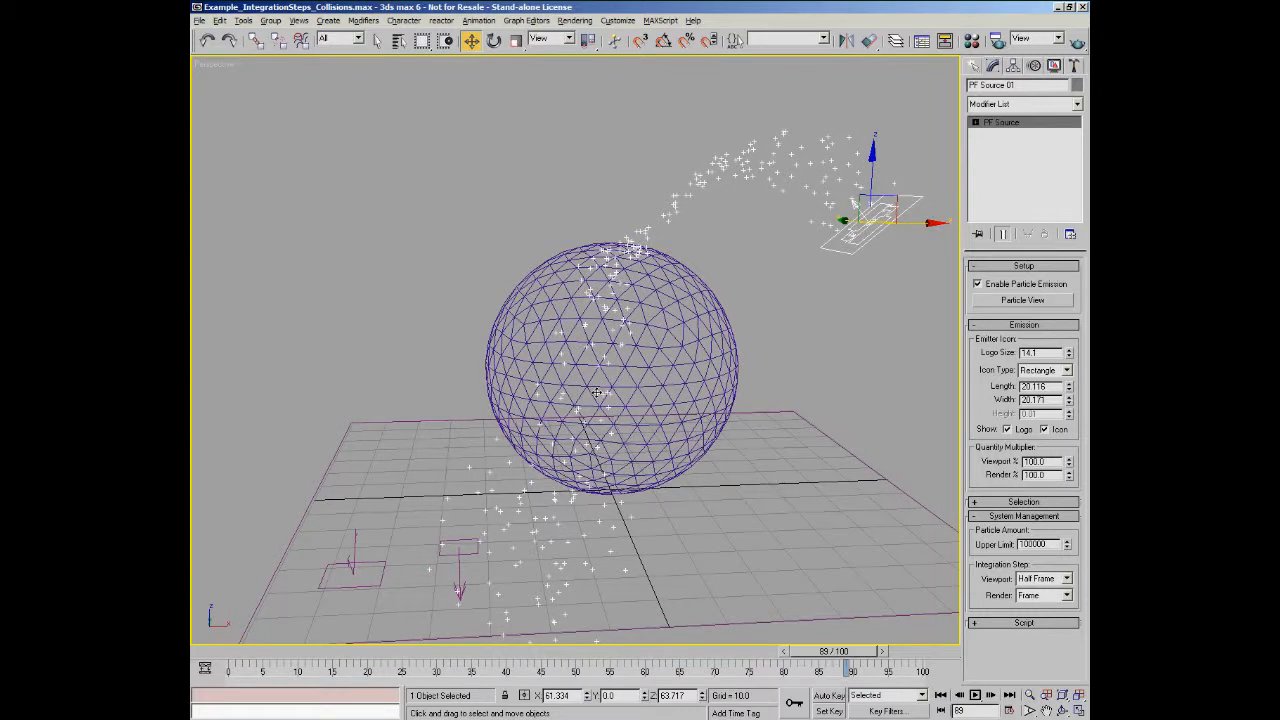
Set the emitter's viewport integration step to 1/4 Frame and replay the animation from frame 0 to check the collisions.
{"action": "left_click", "coordinate": [1066, 579]}
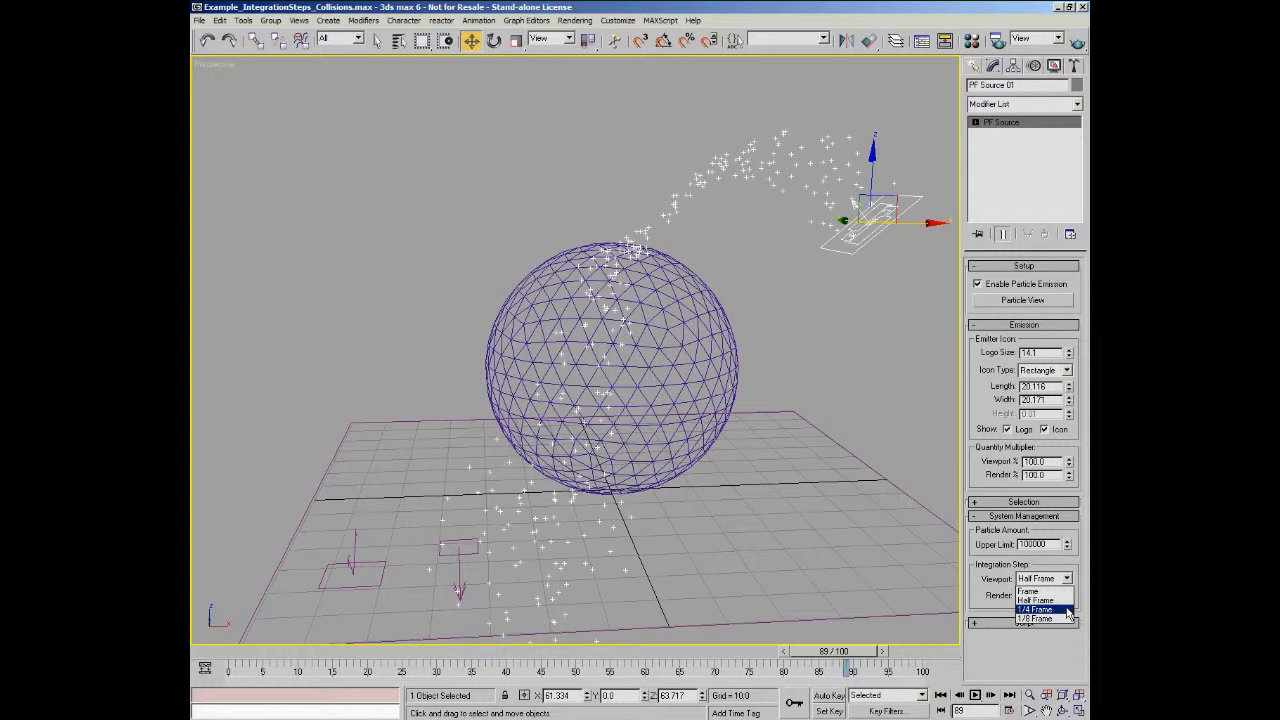
{"action": "left_click", "coordinate": [1067, 611]}
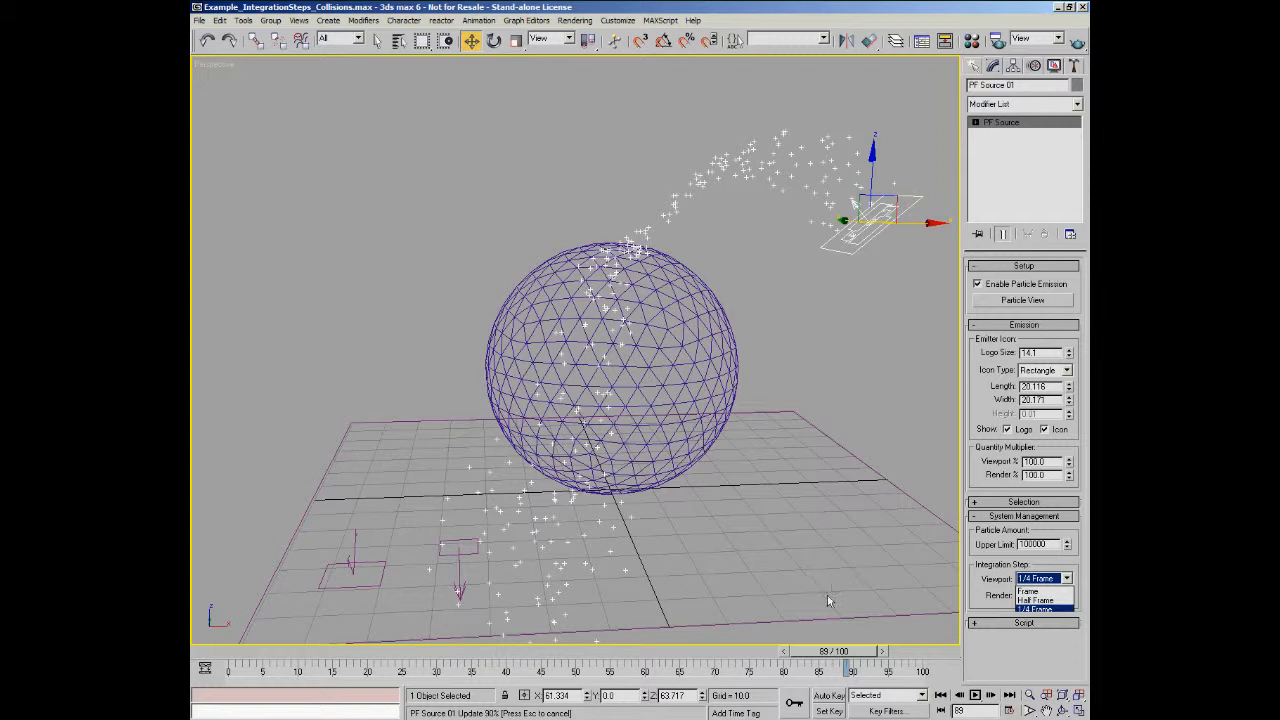
{"action": "left_click_drag", "start_coordinate": [822, 652], "coordinate": [228, 662]}
{"action": "left_click", "coordinate": [975, 695]}
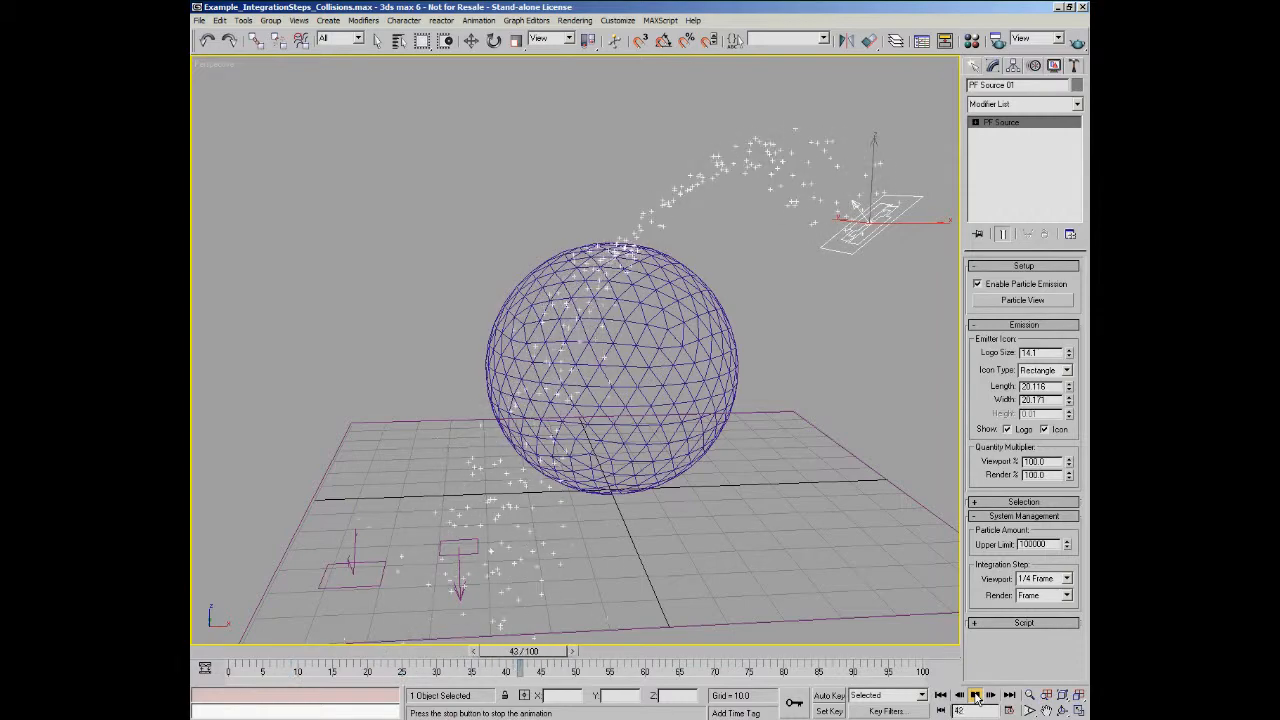
{"action": "left_click", "coordinate": [976, 697]}
{"action": "mouse_move", "coordinate": [598, 343]}
{"action": "middle_mouse_down", "text": "alt"}
{"action": "mouse_move", "coordinate": [748, 351]}
{"action": "mouse_move", "coordinate": [632, 408]}
{"action": "mouse_move", "coordinate": [597, 336]}
{"action": "middle_mouse_up", "text": "alt"}
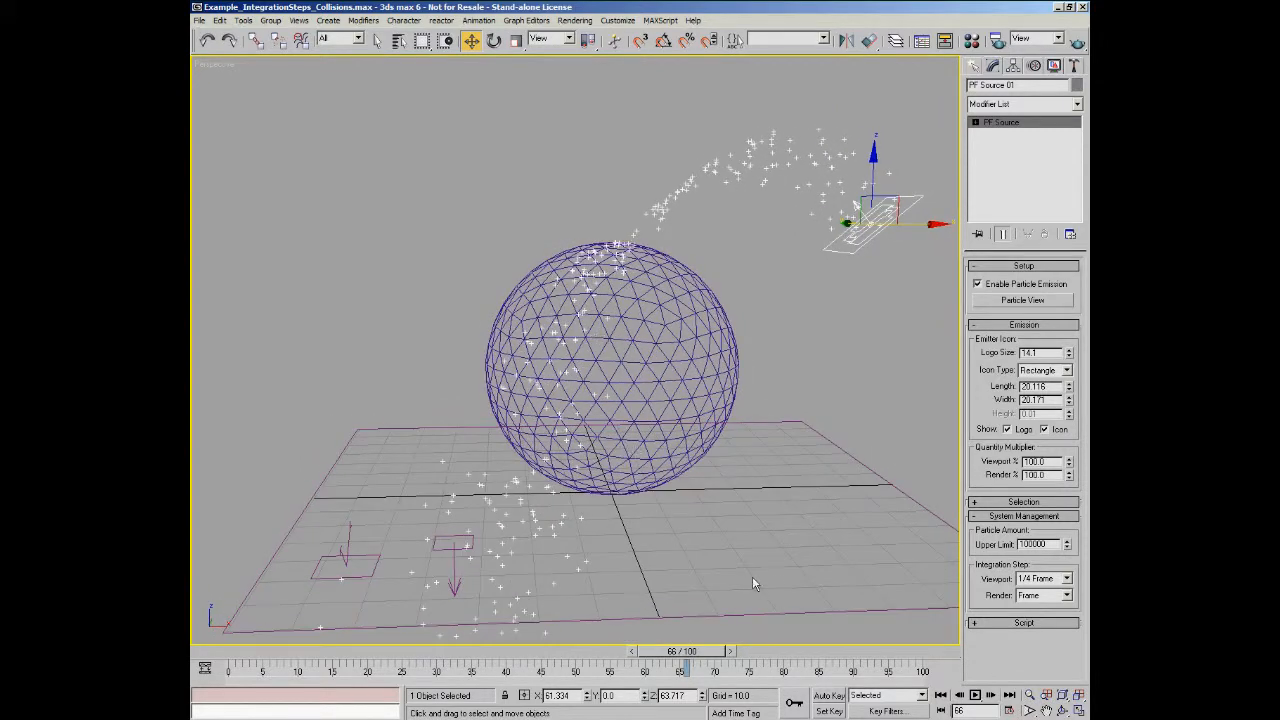
{"action": "left_click", "coordinate": [243, 653]}
{"action": "left_click", "coordinate": [975, 695]}
{"action": "left_click", "coordinate": [975, 695]}
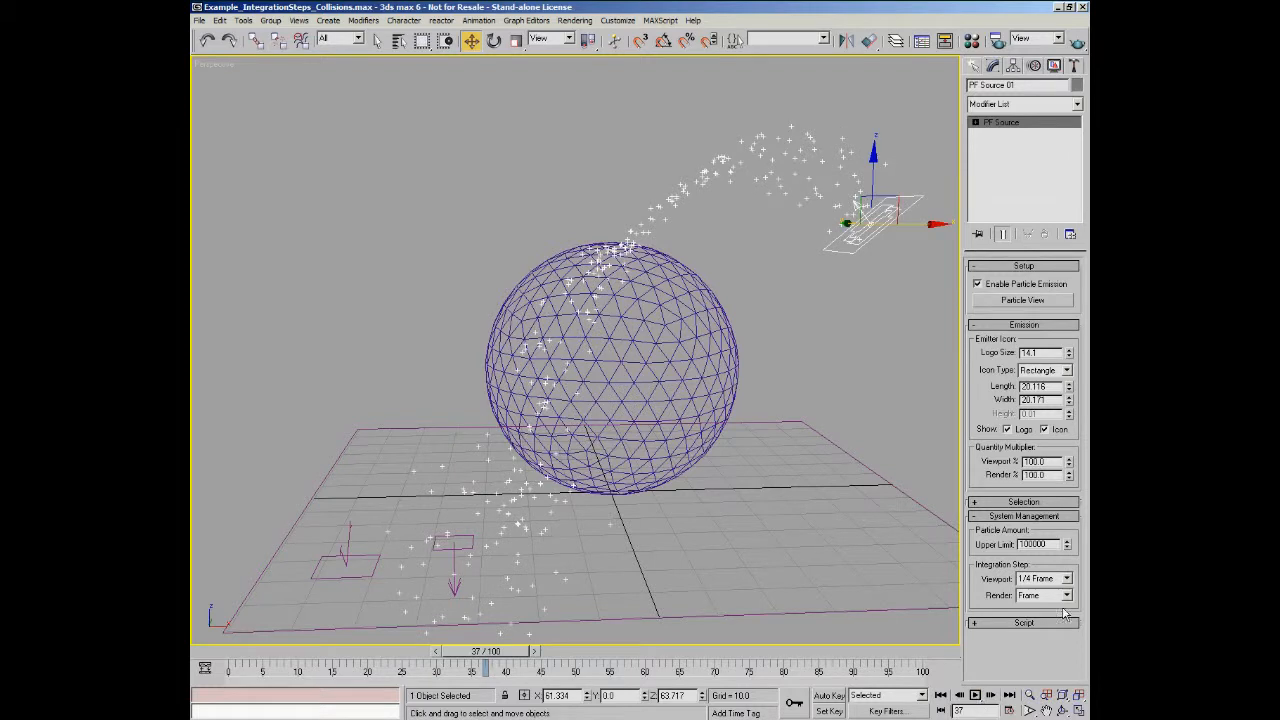
Set the emitter's viewport integration step to 1/8 Frame and replay the animation from frame 0.
{"action": "left_click", "coordinate": [1066, 578]}
{"action": "left_click", "coordinate": [1040, 619]}
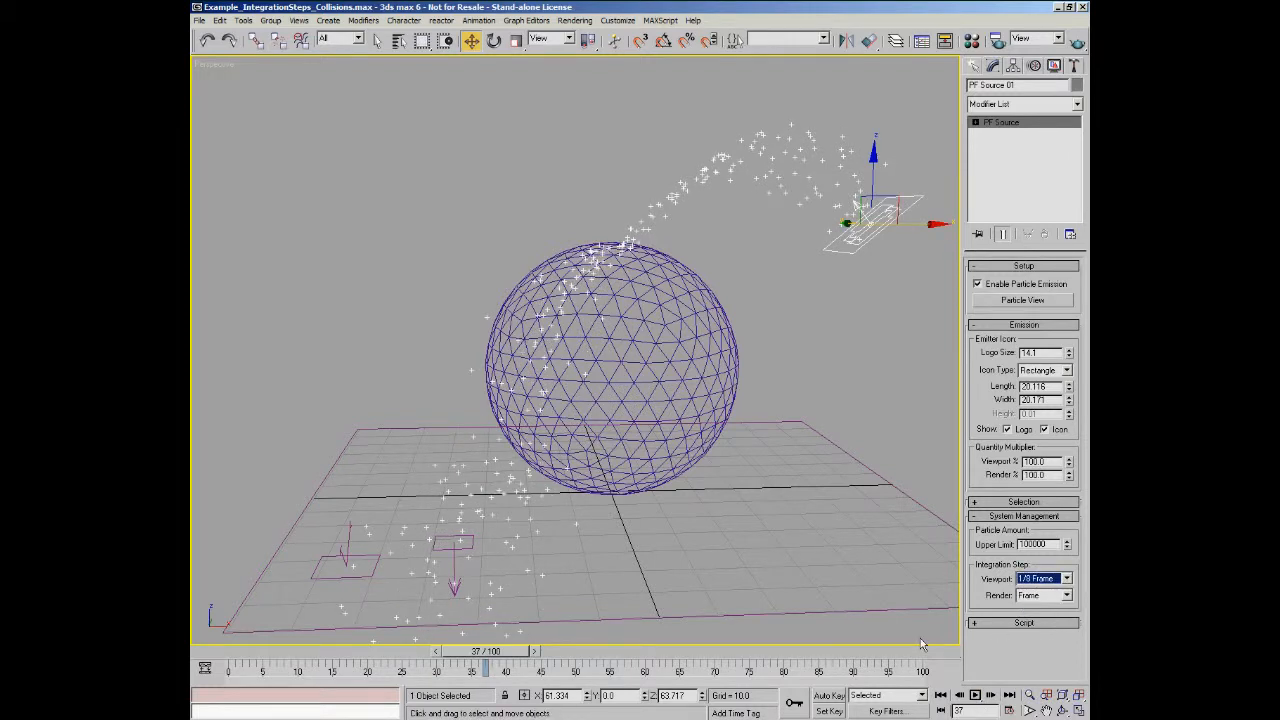
{"action": "left_click", "coordinate": [223, 656]}
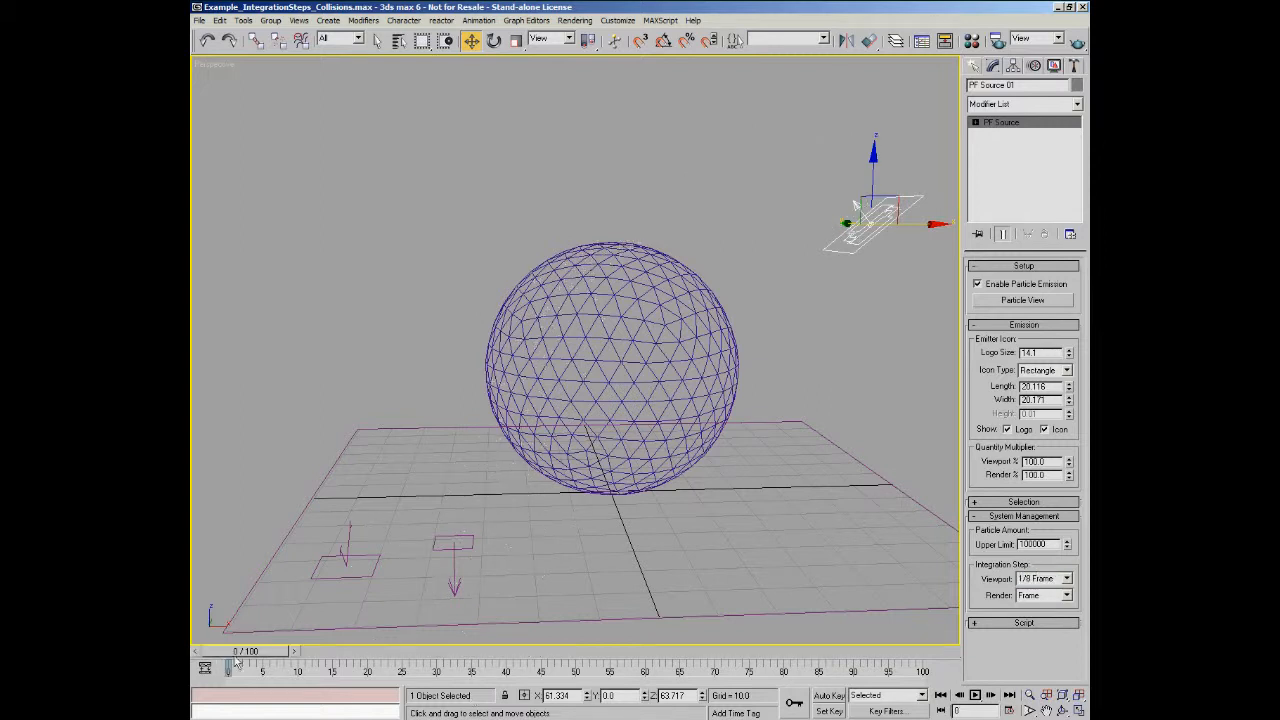
{"action": "left_click", "coordinate": [974, 695]}
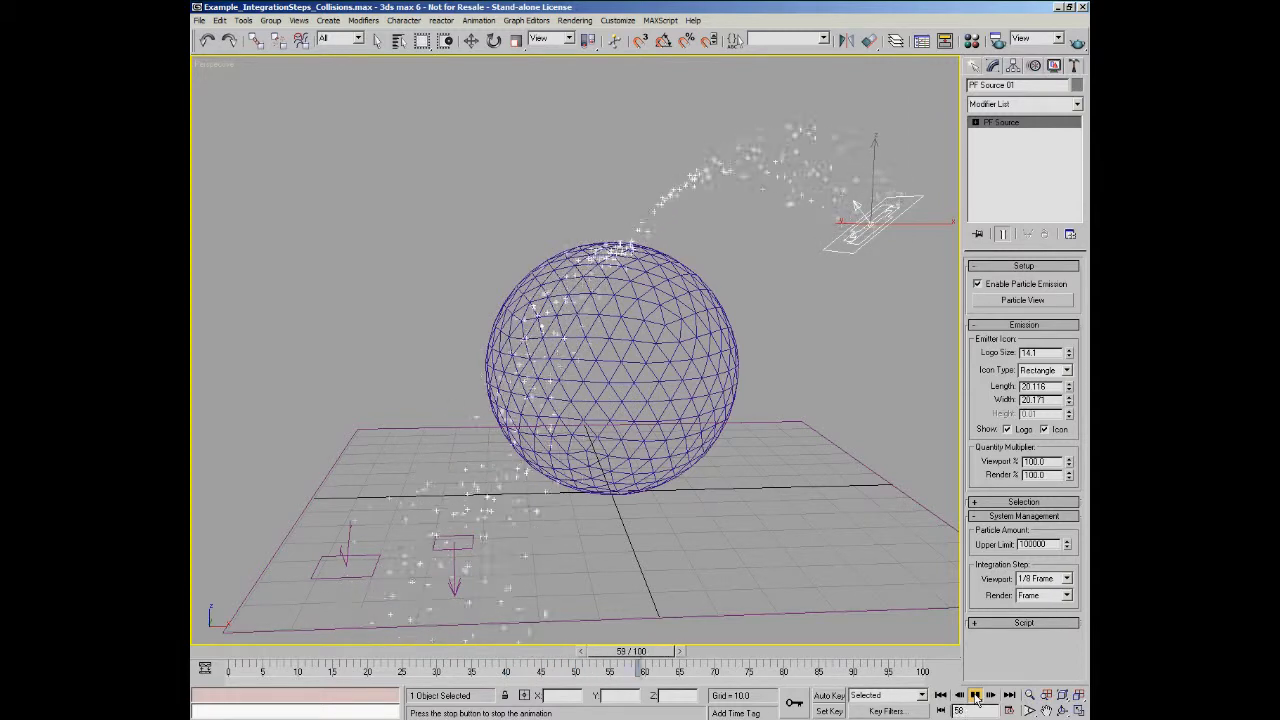
{"action": "left_click", "coordinate": [974, 695]}
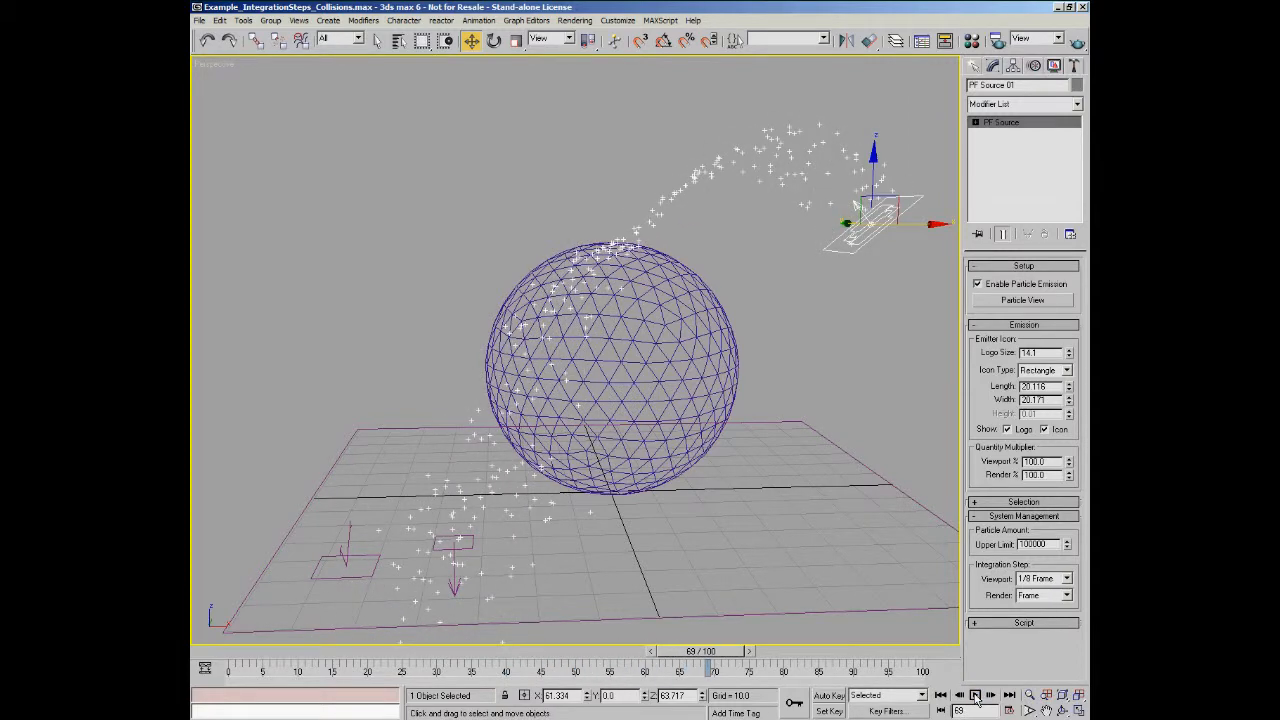
Review the available viewport and render integration step options without changing them, and deselect the emitter.
{"action": "left_click", "coordinate": [1066, 579]}
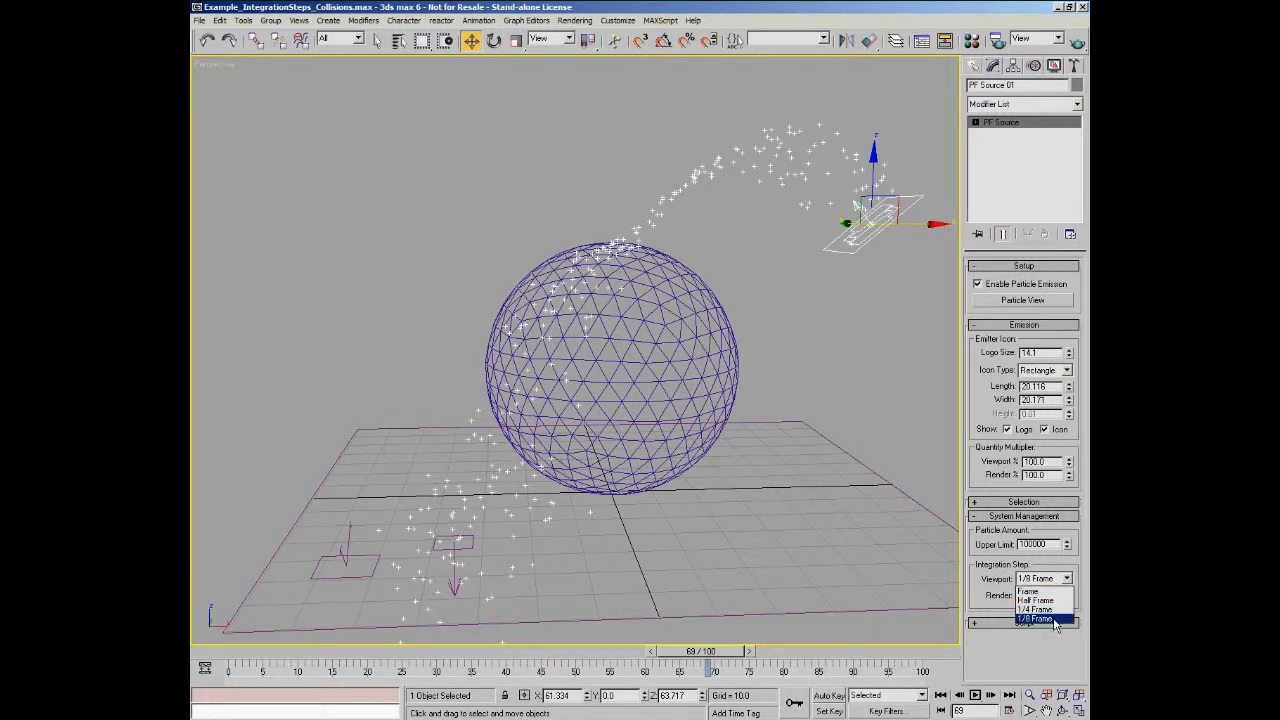
{"action": "left_click", "coordinate": [1054, 619]}
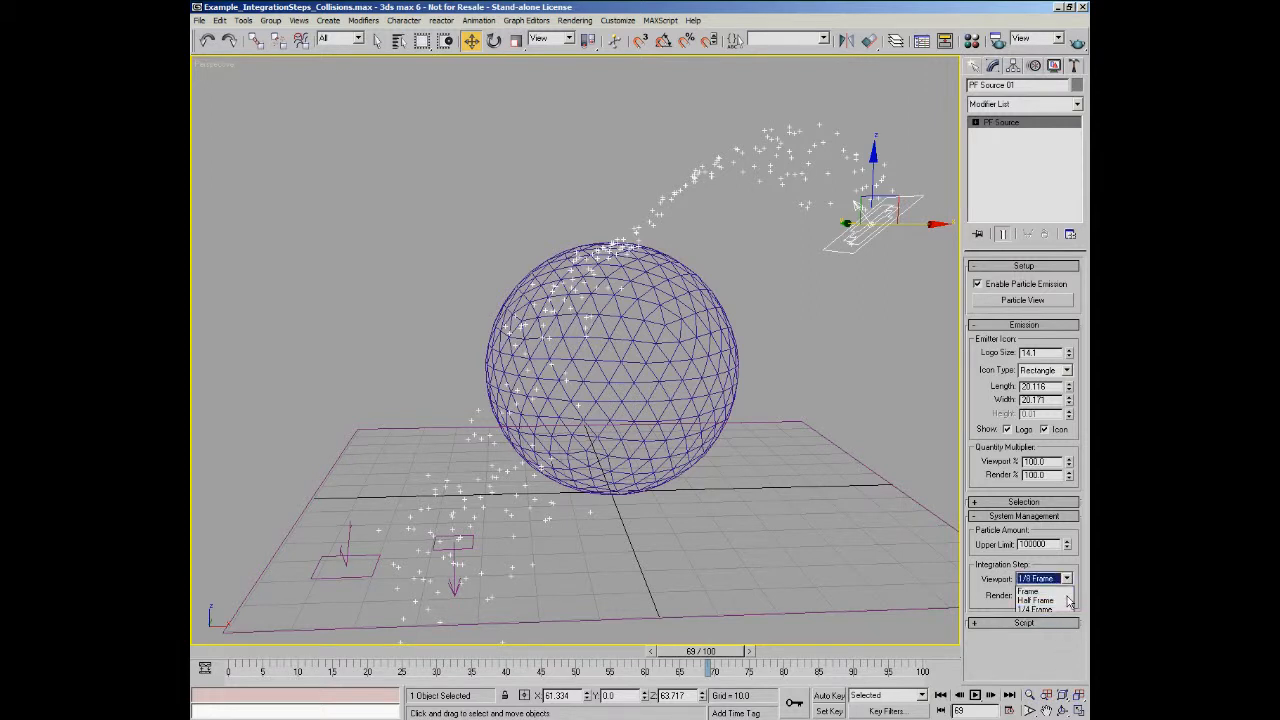
{"action": "left_click", "coordinate": [1067, 595]}
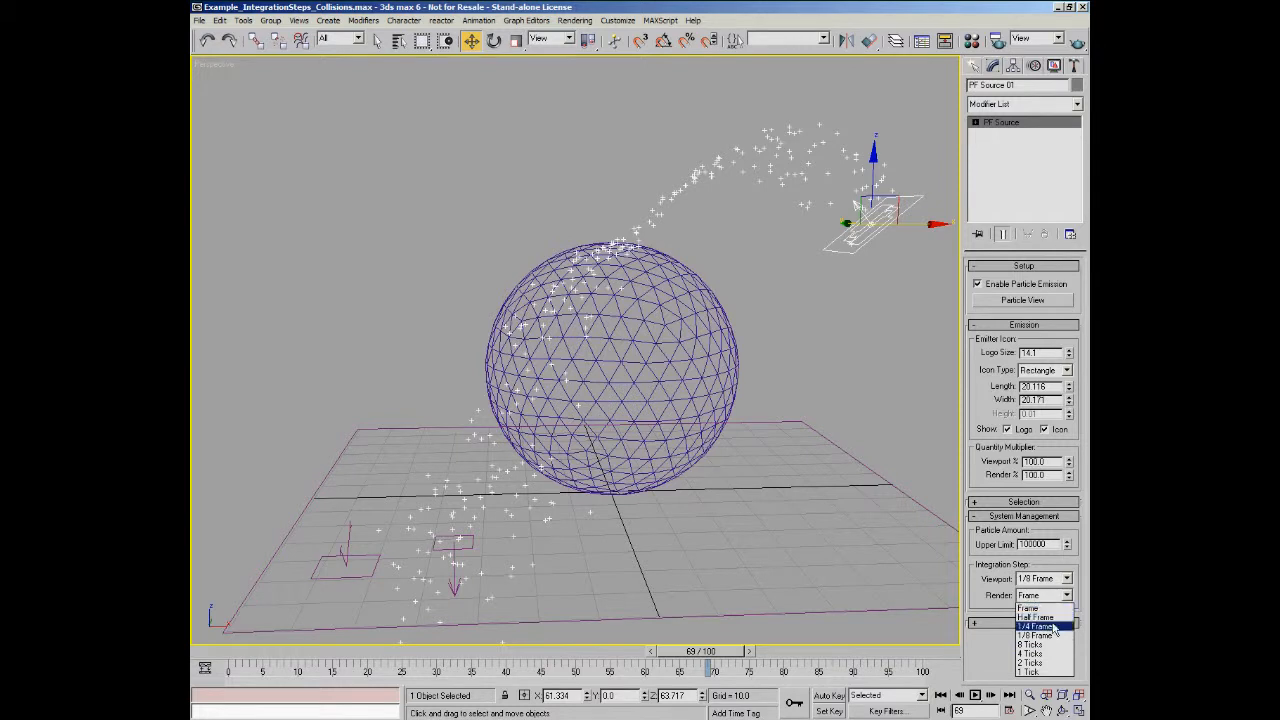
{"action": "left_click", "coordinate": [830, 544]}
Open Particle View and shrink and position its window so the event flow sits beside the sphere and particles.
{"action": "key", "text": "6"}
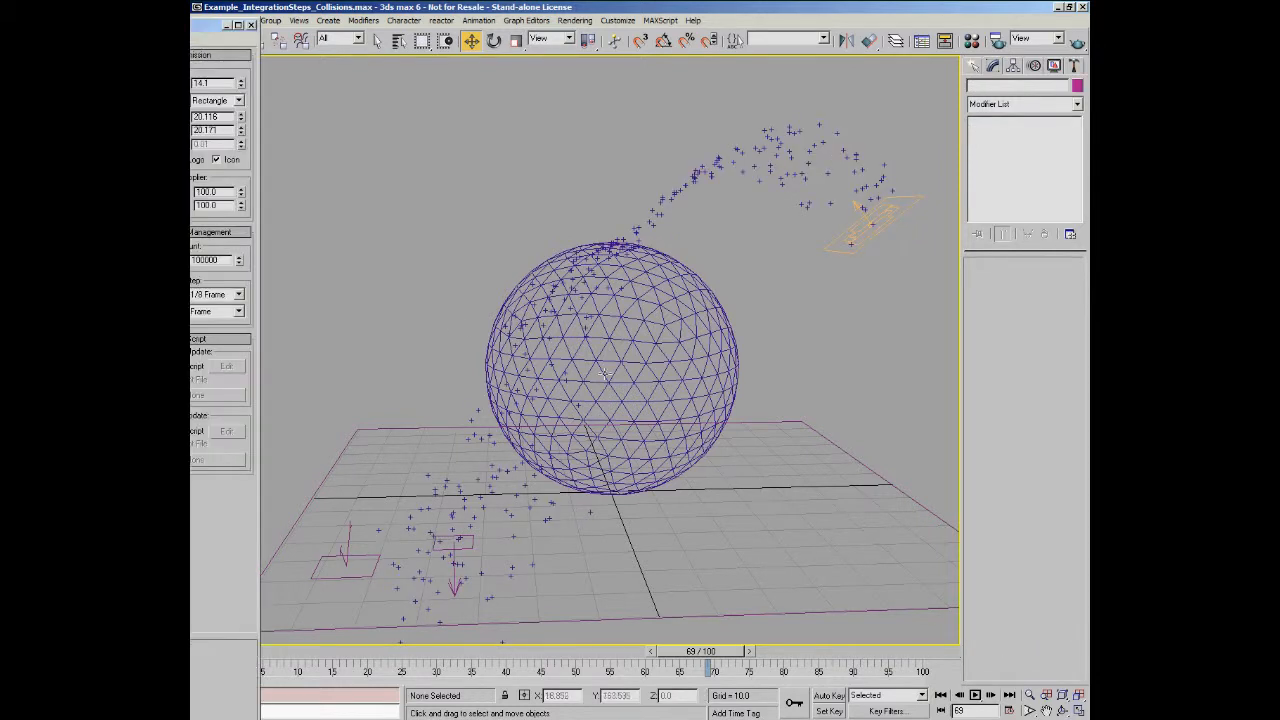
{"action": "left_click_drag", "start_coordinate": [215, 24], "coordinate": [487, 178]}
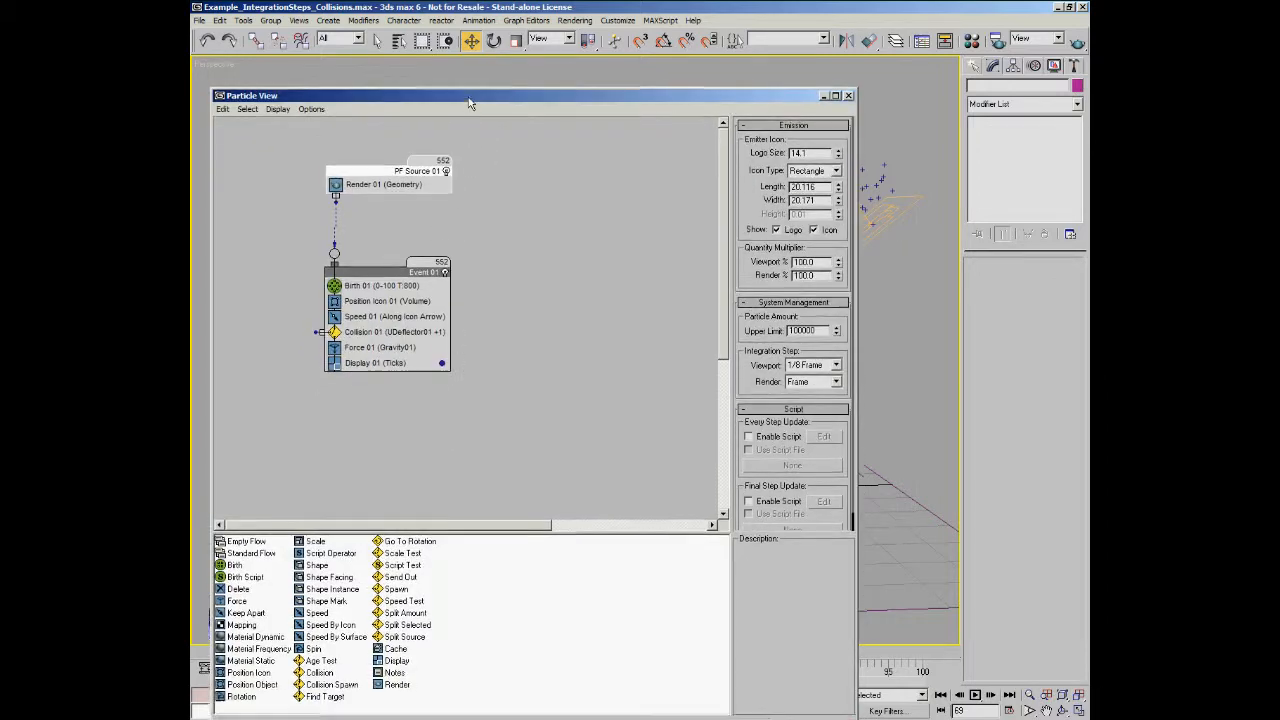
{"action": "left_click_drag", "start_coordinate": [856, 210], "coordinate": [634, 216]}
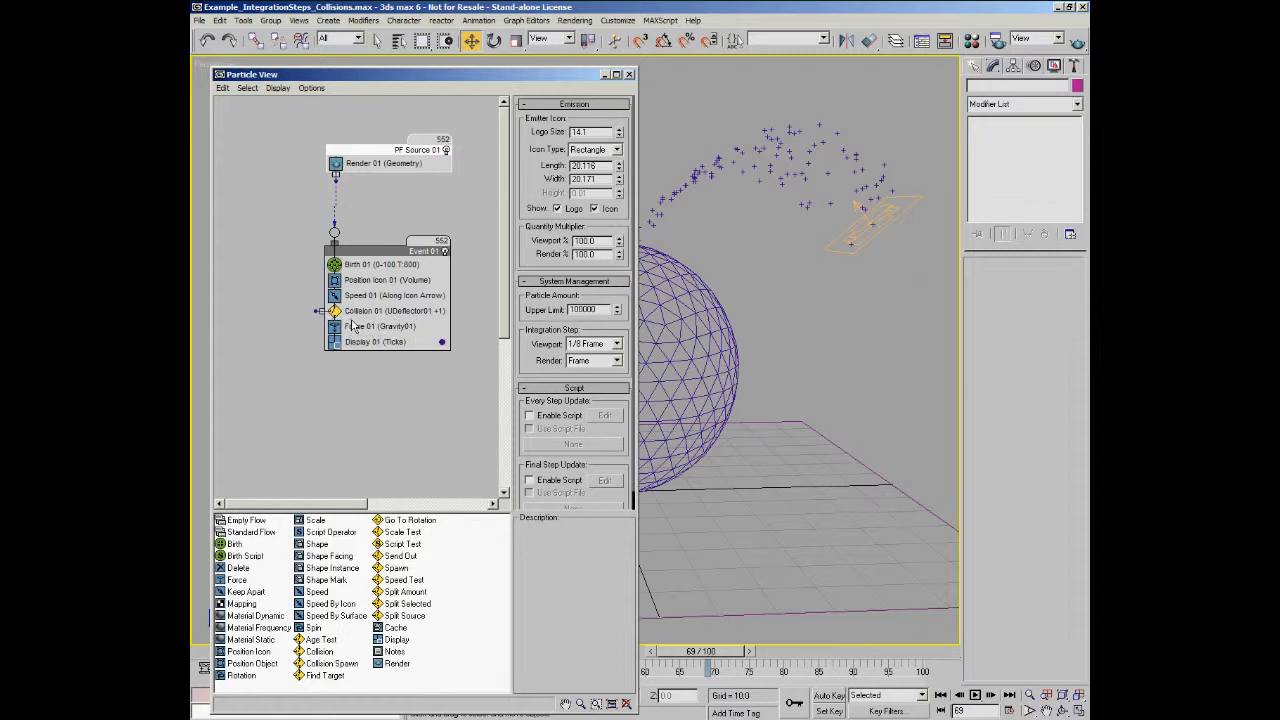
{"action": "middle_click_drag", "start_coordinate": [728, 340], "coordinate": [848, 346]}
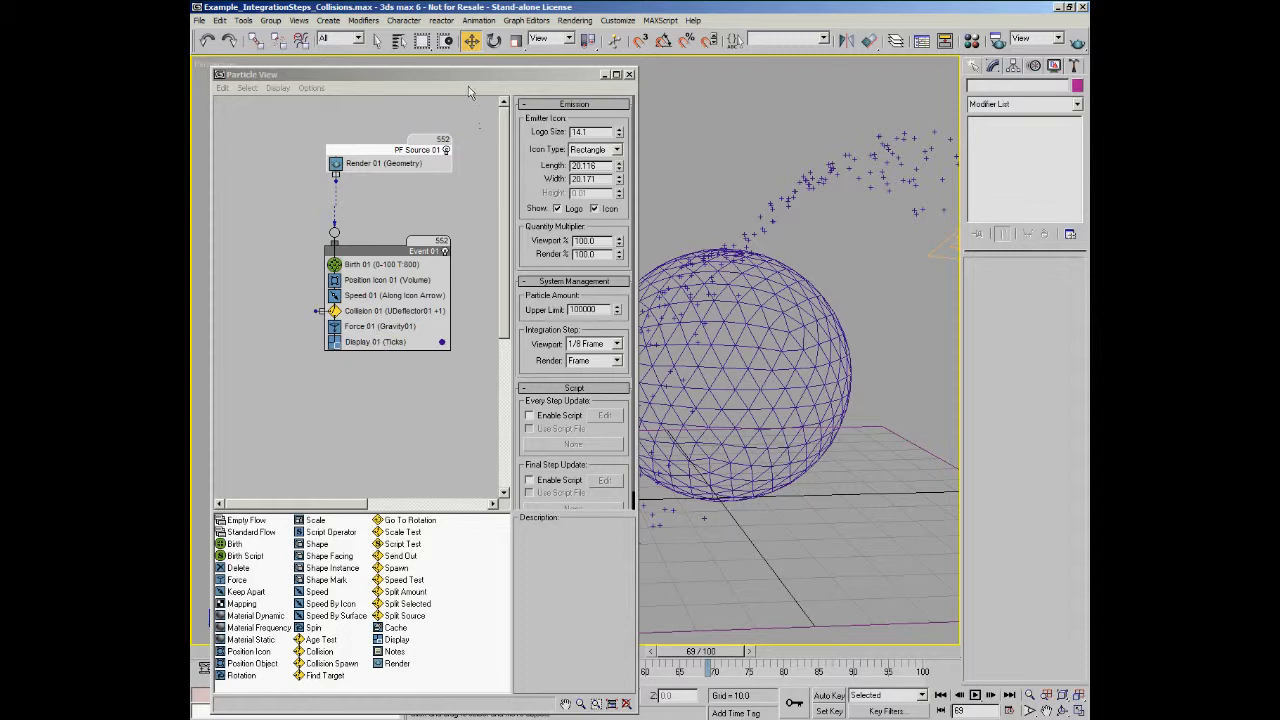
{"action": "left_click_drag", "start_coordinate": [471, 76], "coordinate": [462, 71]}
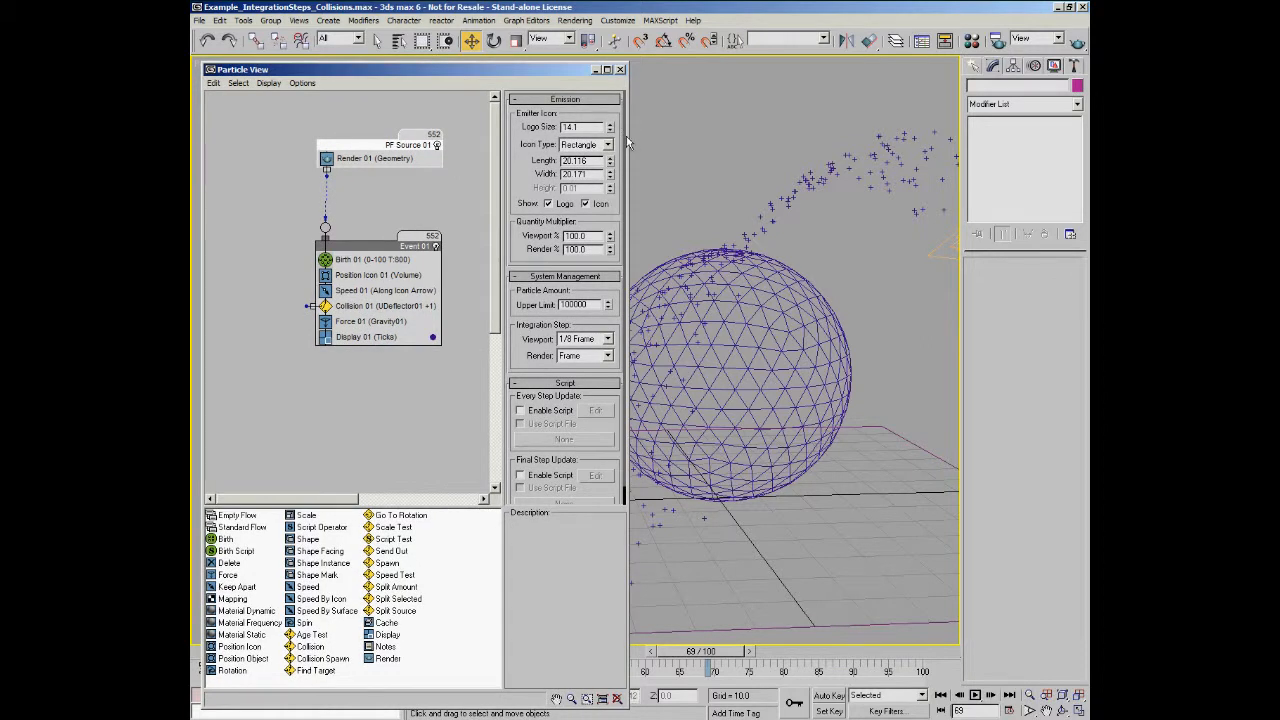
{"action": "left_click_drag", "start_coordinate": [630, 135], "coordinate": [562, 136]}
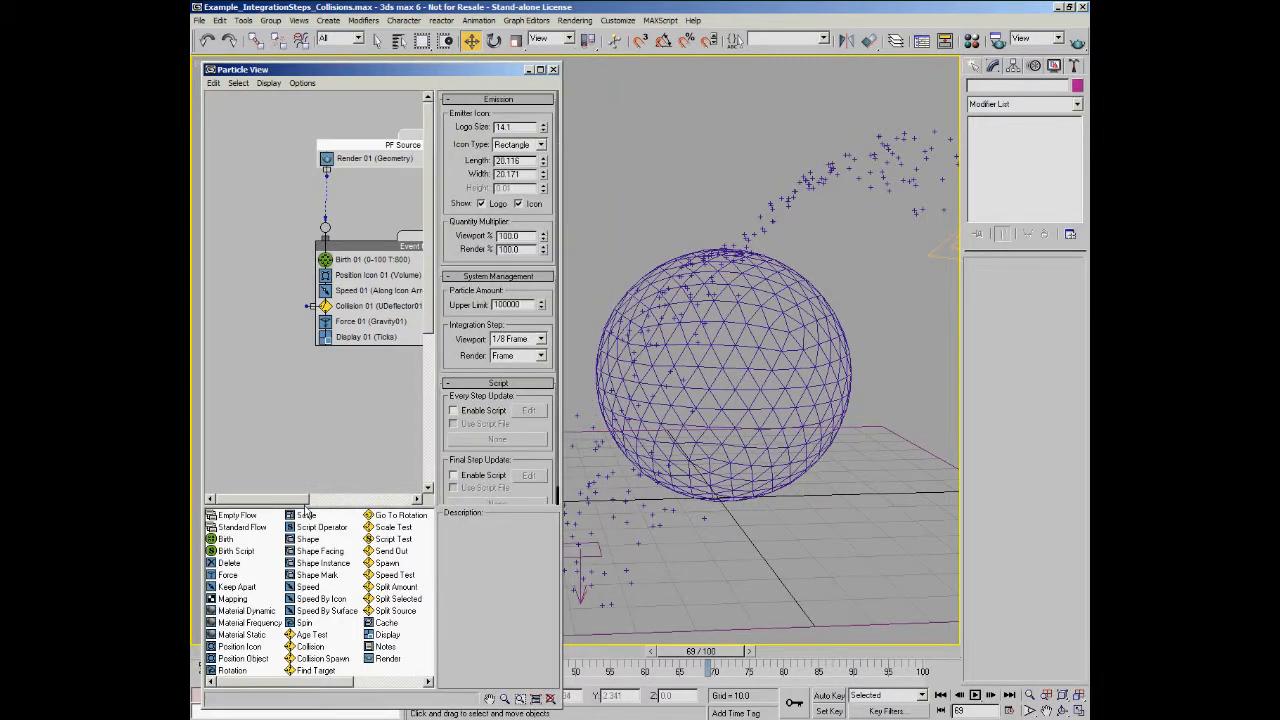
{"action": "left_click_drag", "start_coordinate": [295, 506], "coordinate": [322, 507]}
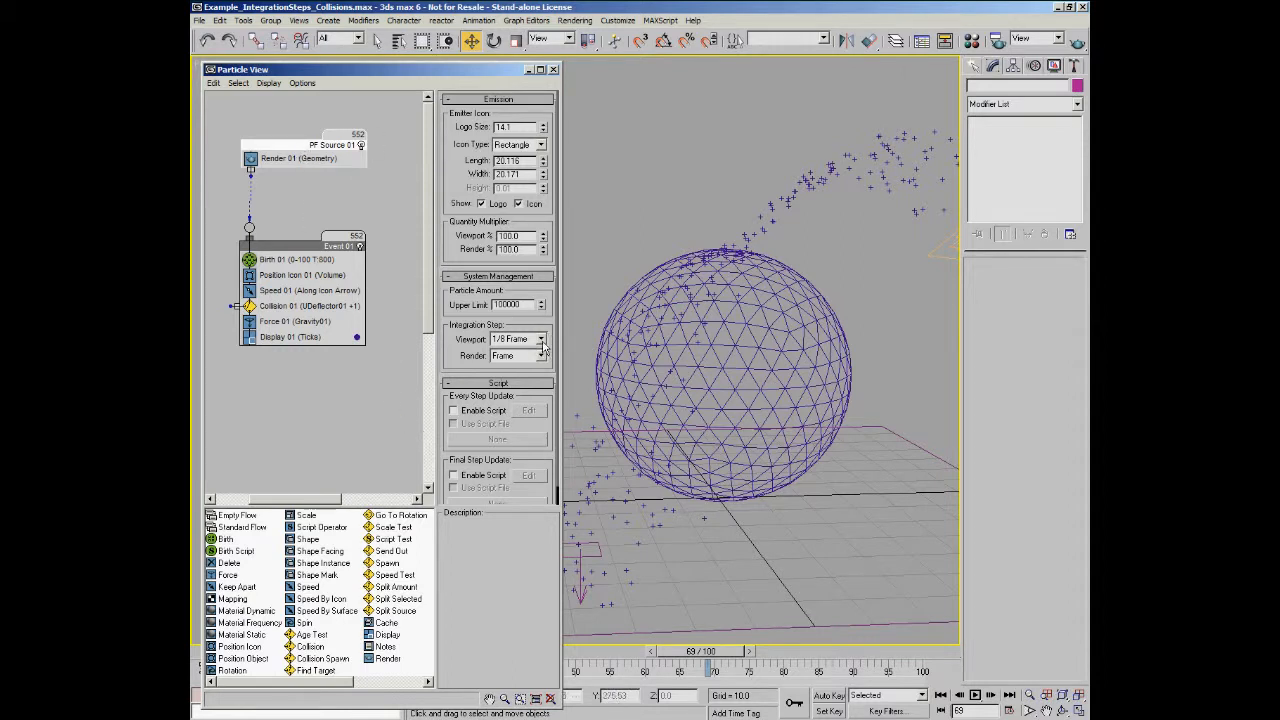
{"action": "middle_click_drag", "start_coordinate": [835, 404], "coordinate": [764, 395], "text": "alt"}
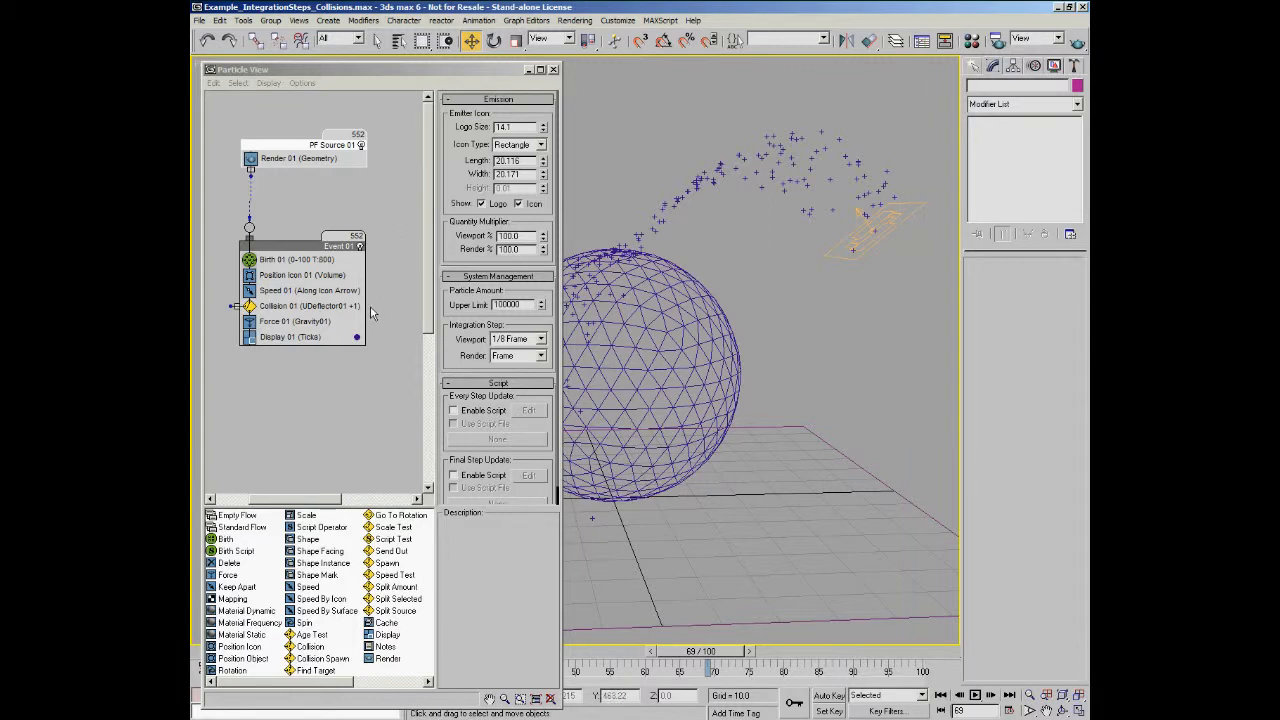
{"action": "scroll", "coordinate": [576, 317], "scroll_direction": "up", "scroll_amount": 3}
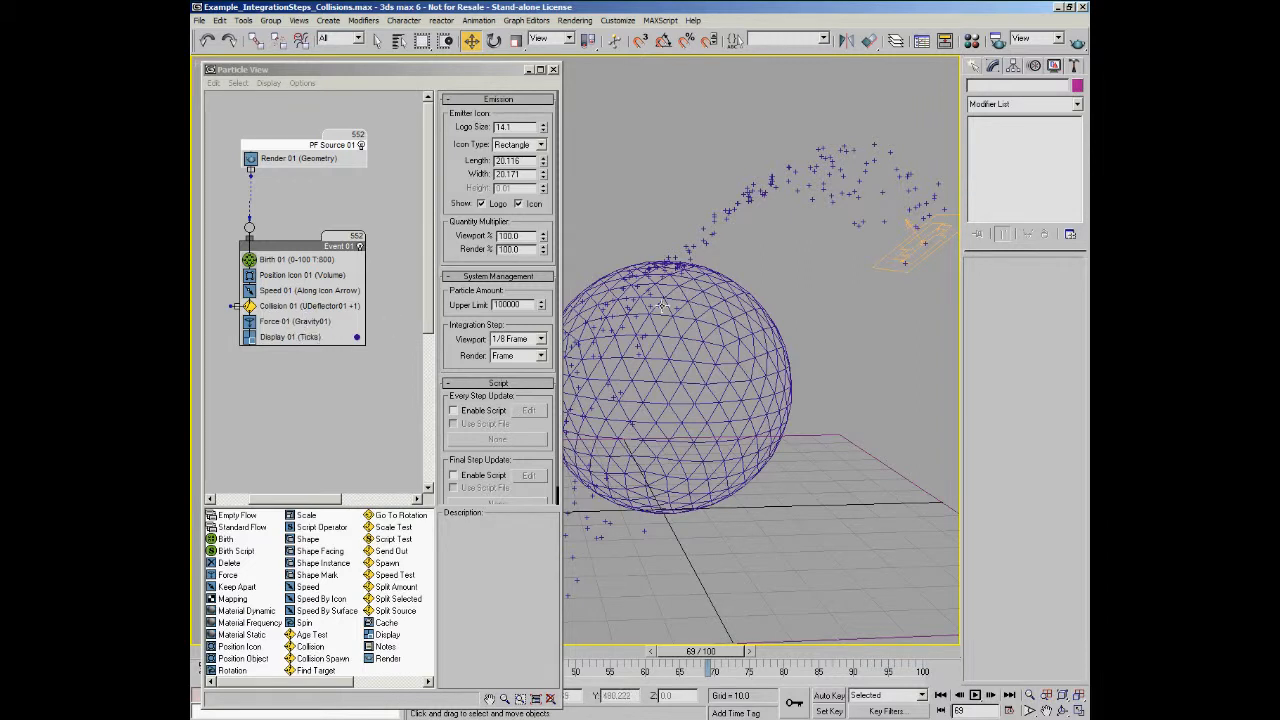
{"action": "left_click", "coordinate": [421, 704]}
{"action": "left_click_drag", "start_coordinate": [421, 704], "coordinate": [421, 628]}
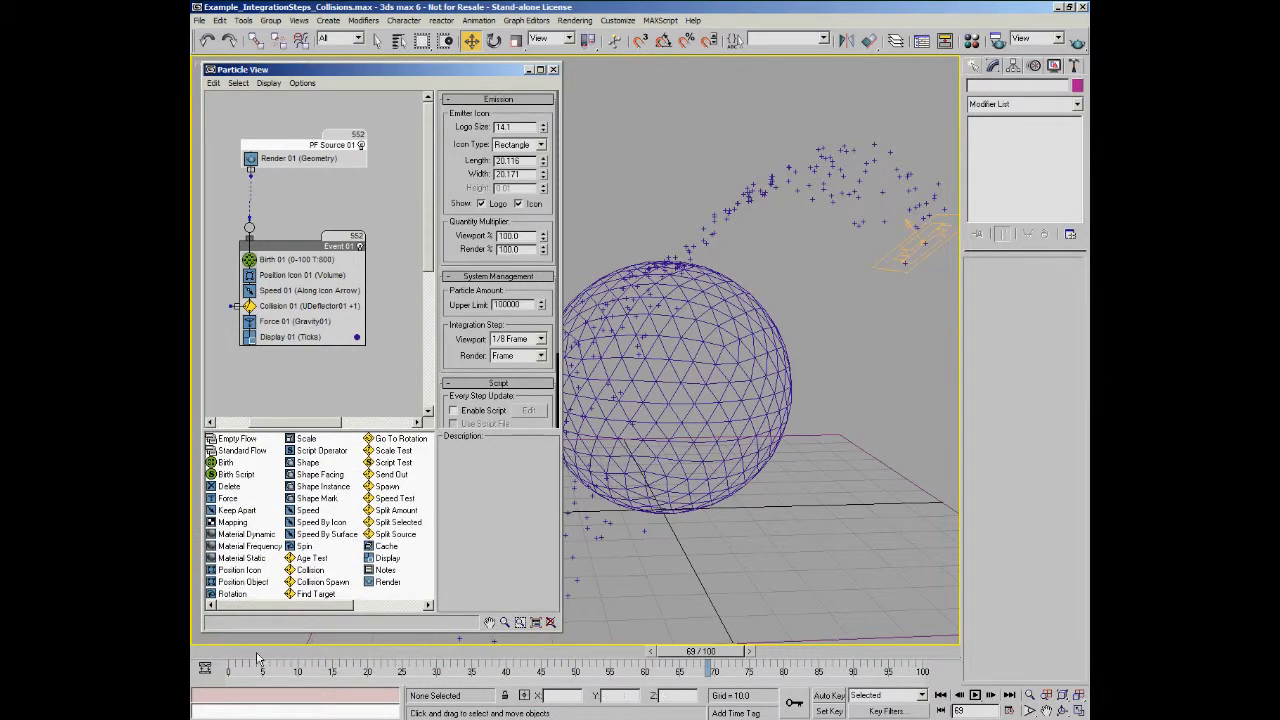
Return to frame 0 and move the Force 01 operator above the Collision 01 test in Event 01.
{"action": "left_click", "coordinate": [222, 655]}
{"action": "left_click_drag", "start_coordinate": [306, 322], "coordinate": [302, 306]}
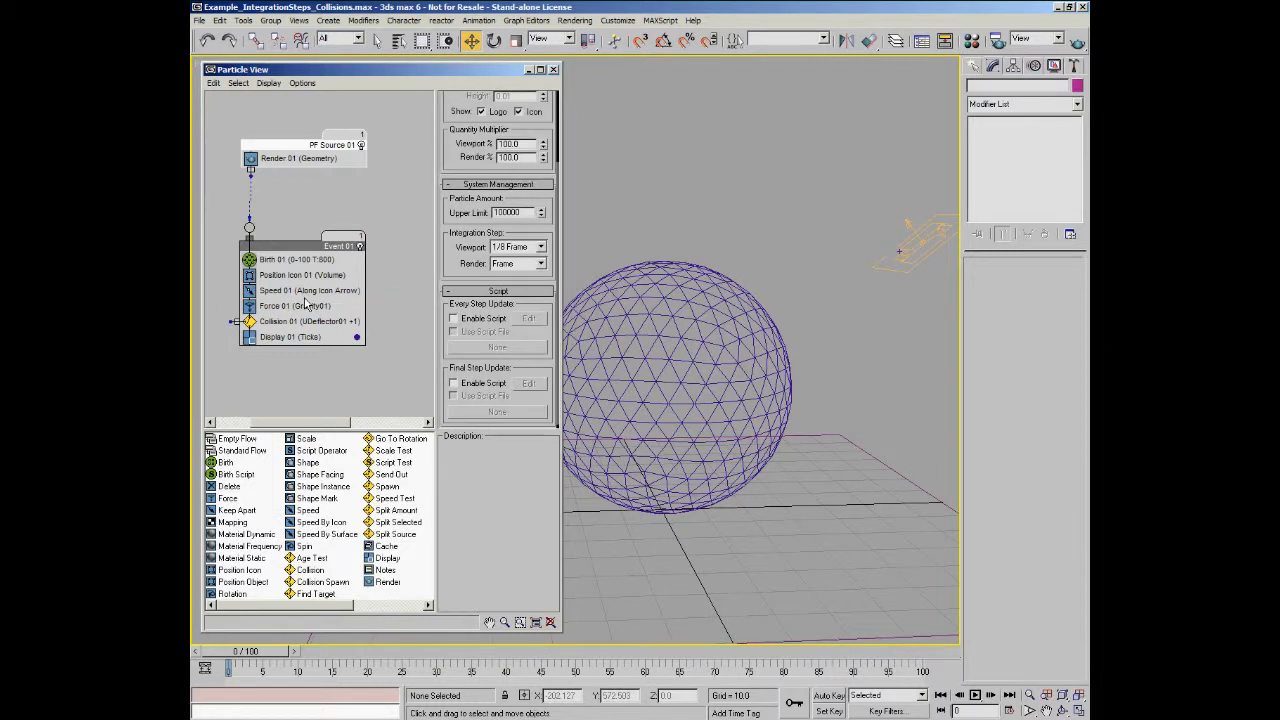
Set the PF Source 01 viewport integration step to Frame and play the animation with the reordered event.
{"action": "left_click", "coordinate": [541, 248]}
{"action": "left_click", "coordinate": [503, 259]}
{"action": "middle_click_drag", "start_coordinate": [651, 286], "coordinate": [665, 289]}
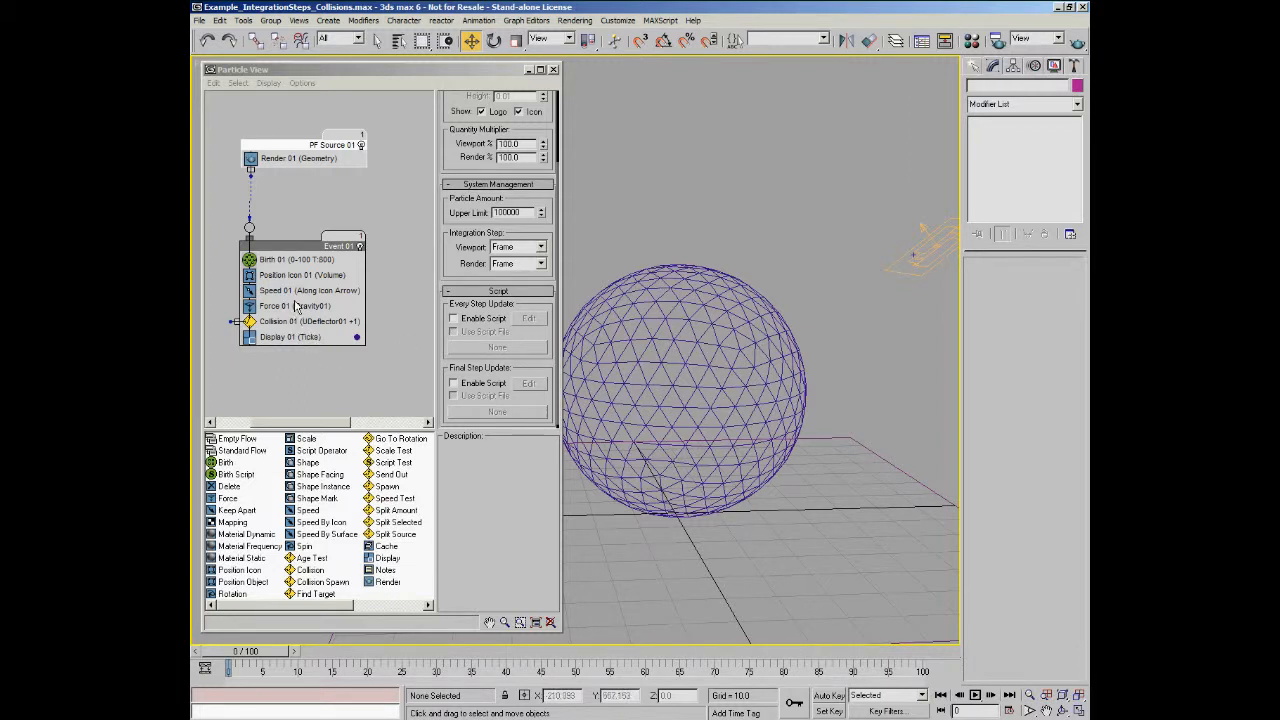
{"action": "left_click", "coordinate": [975, 694]}
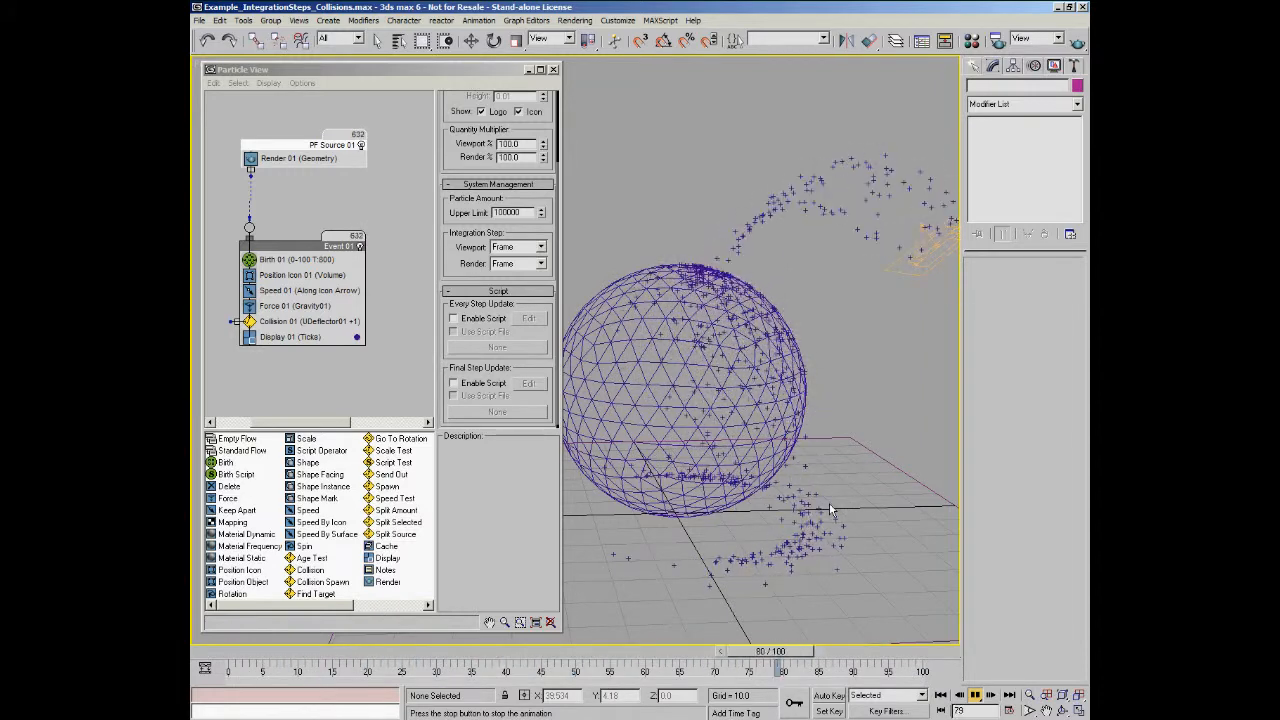
Stop the playback and open the scene file Example_IntegrationSteps_Noise.max.
{"action": "key", "text": "w"}
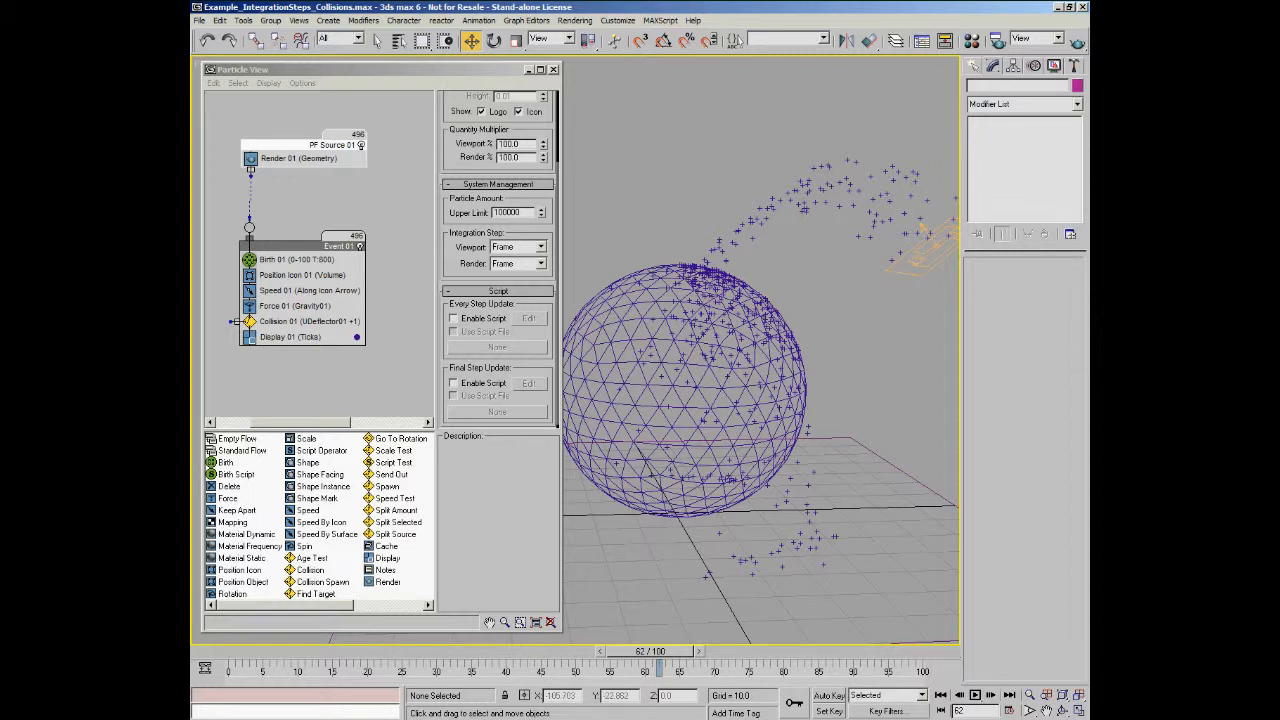
{"action": "left_click", "coordinate": [200, 20]}
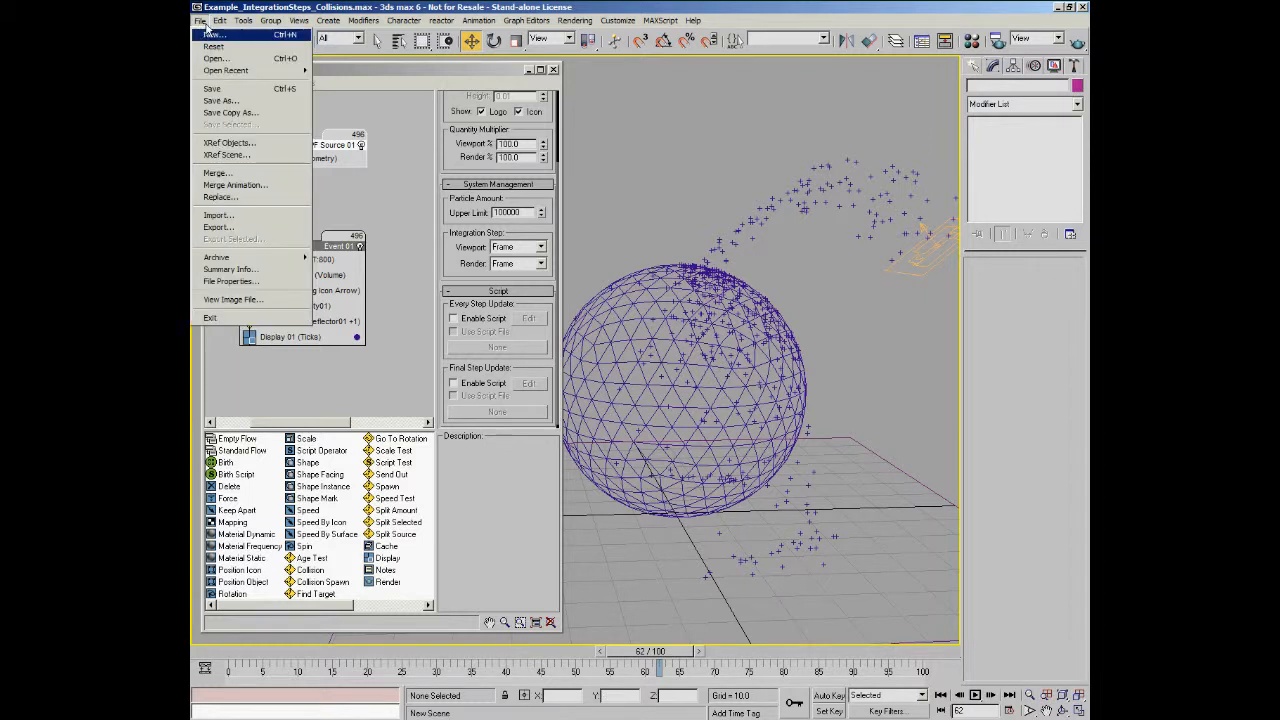
{"action": "left_click", "coordinate": [246, 65]}
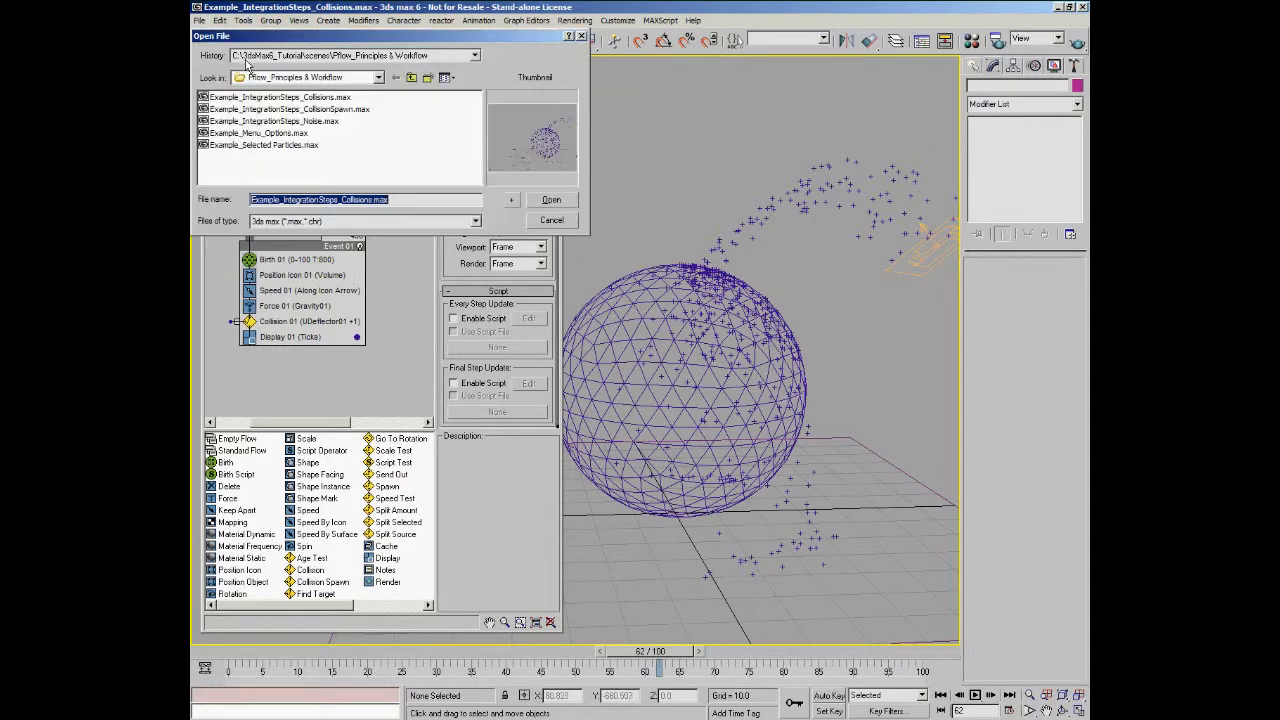
{"action": "left_click", "coordinate": [302, 121]}
{"action": "left_click", "coordinate": [551, 200]}
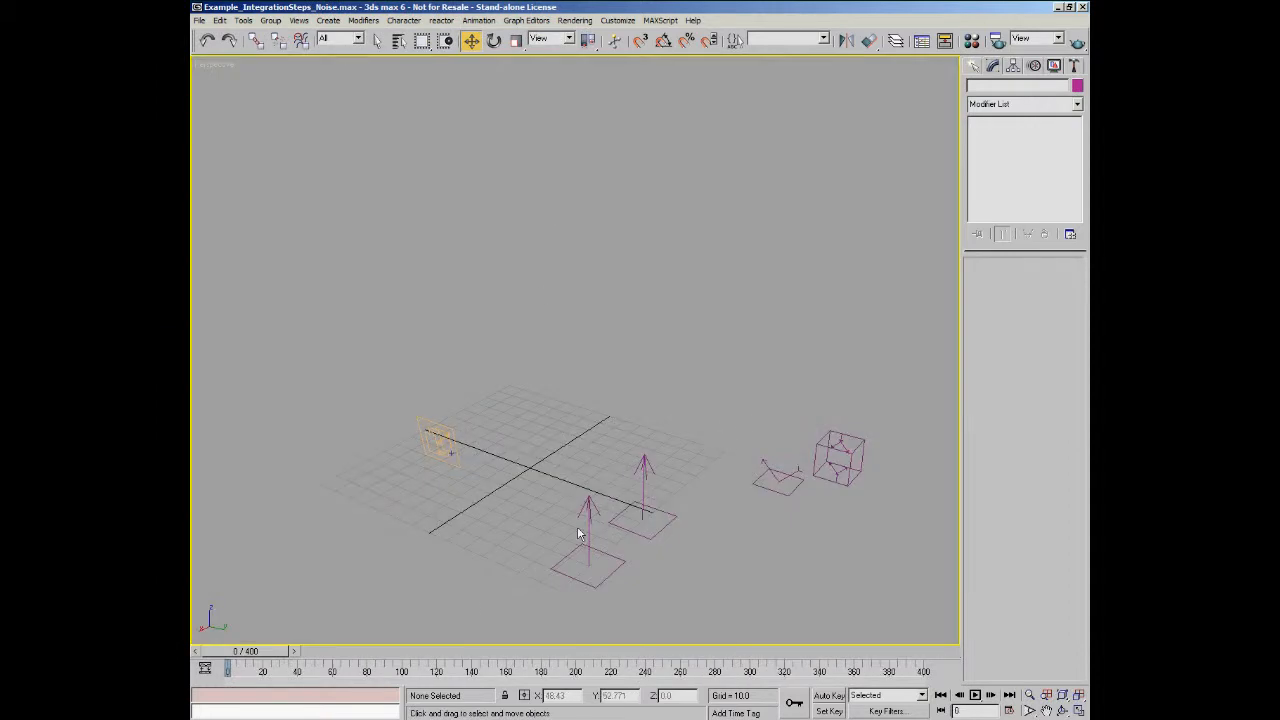
Preview the particle animation, return to frame 0, and check the integration step settings of PF Source 01.
{"action": "left_click", "coordinate": [976, 695]}
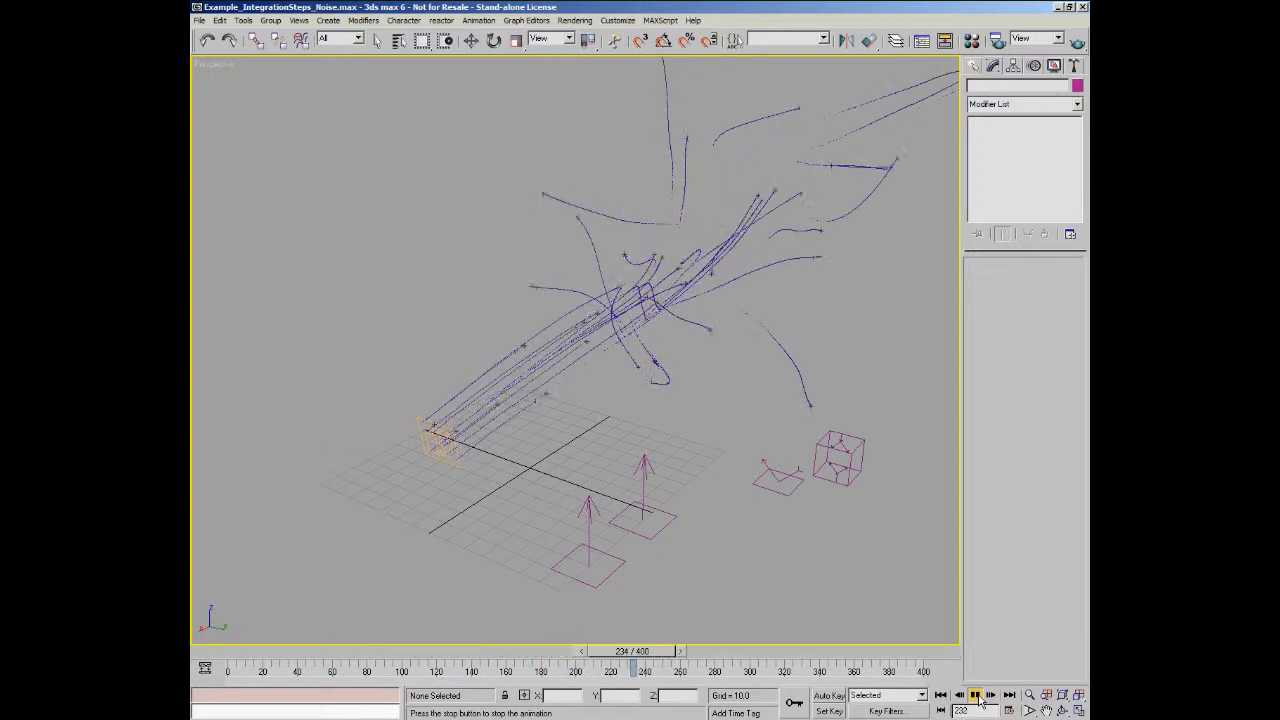
{"action": "left_click", "coordinate": [976, 695]}
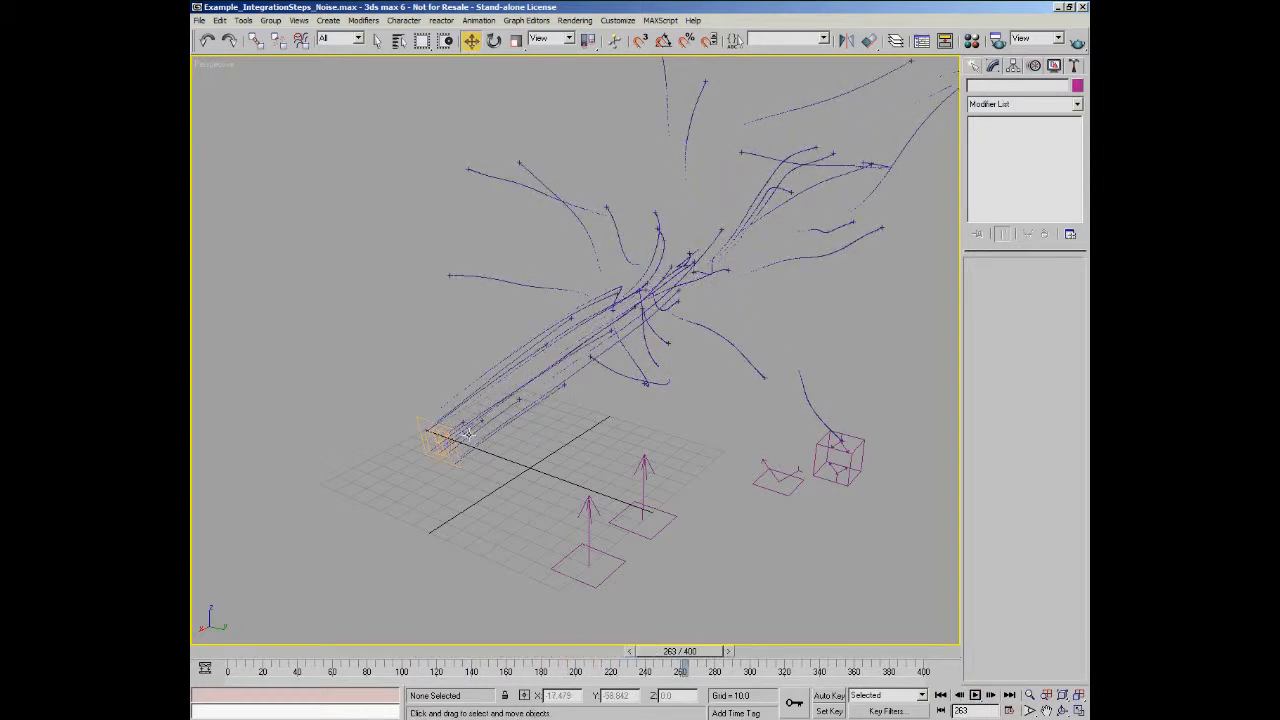
{"action": "key", "text": "Home"}
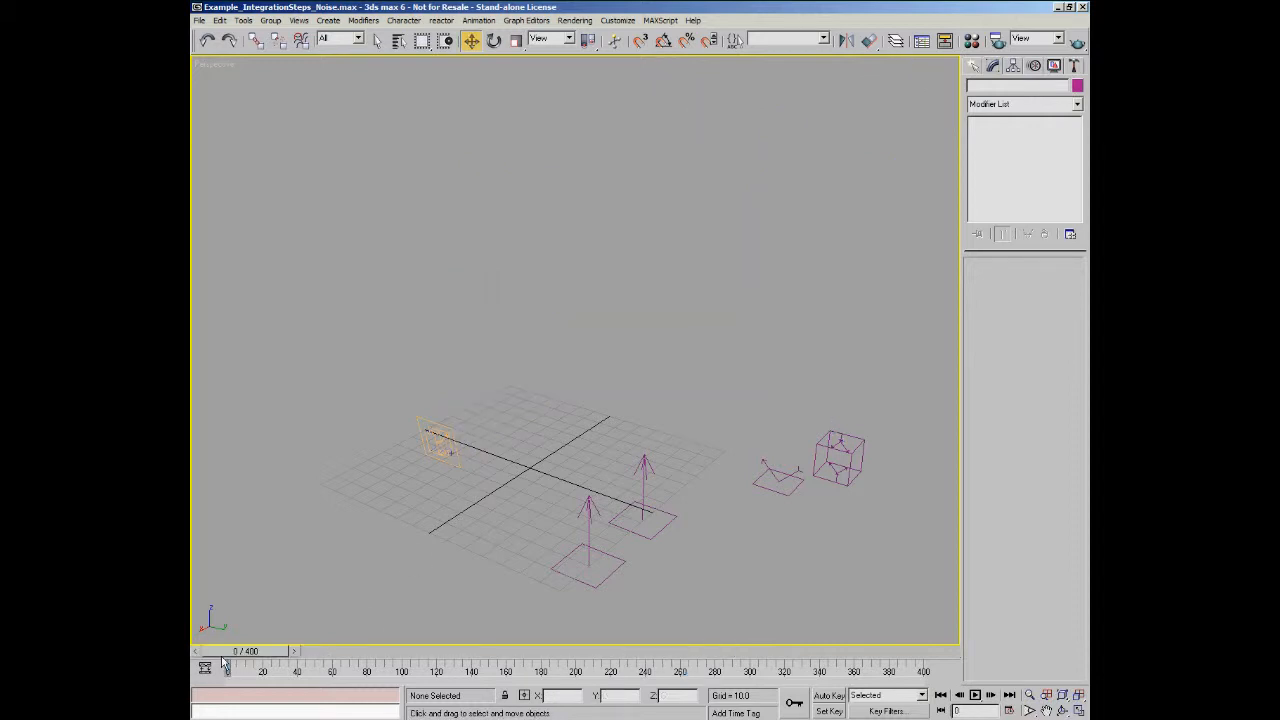
{"action": "left_click", "coordinate": [457, 463]}
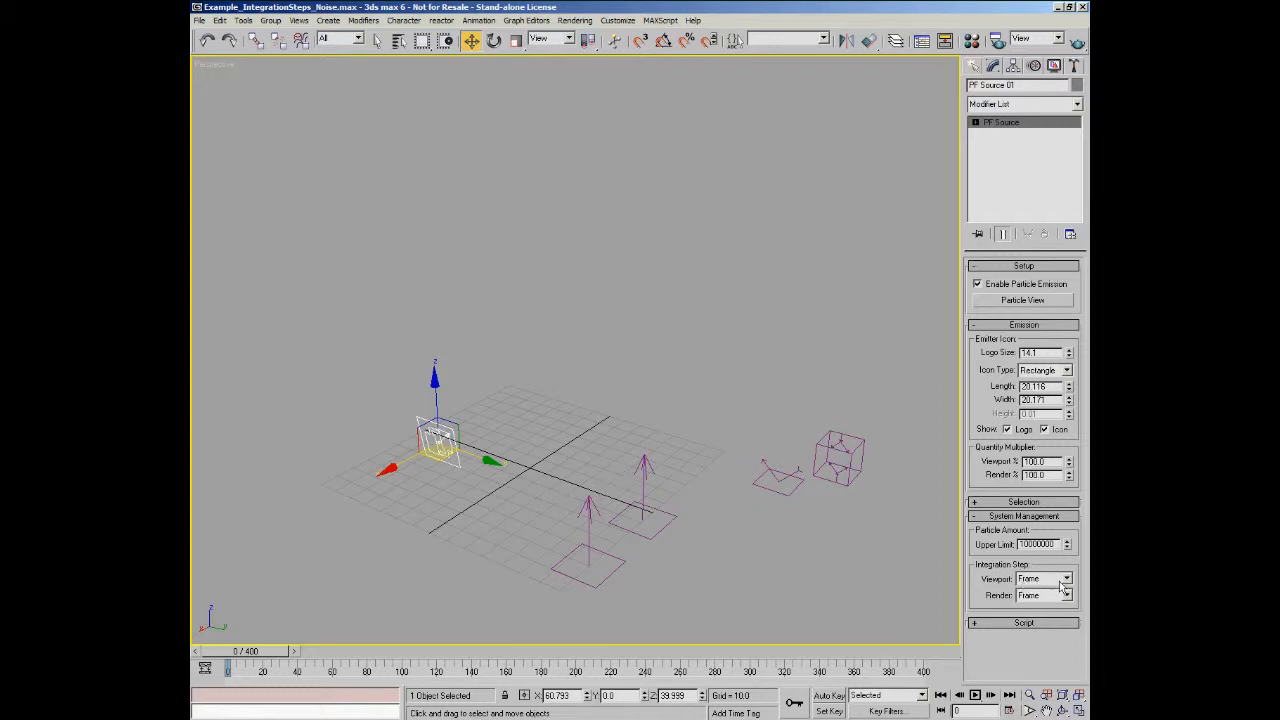
{"action": "left_click", "coordinate": [548, 306]}
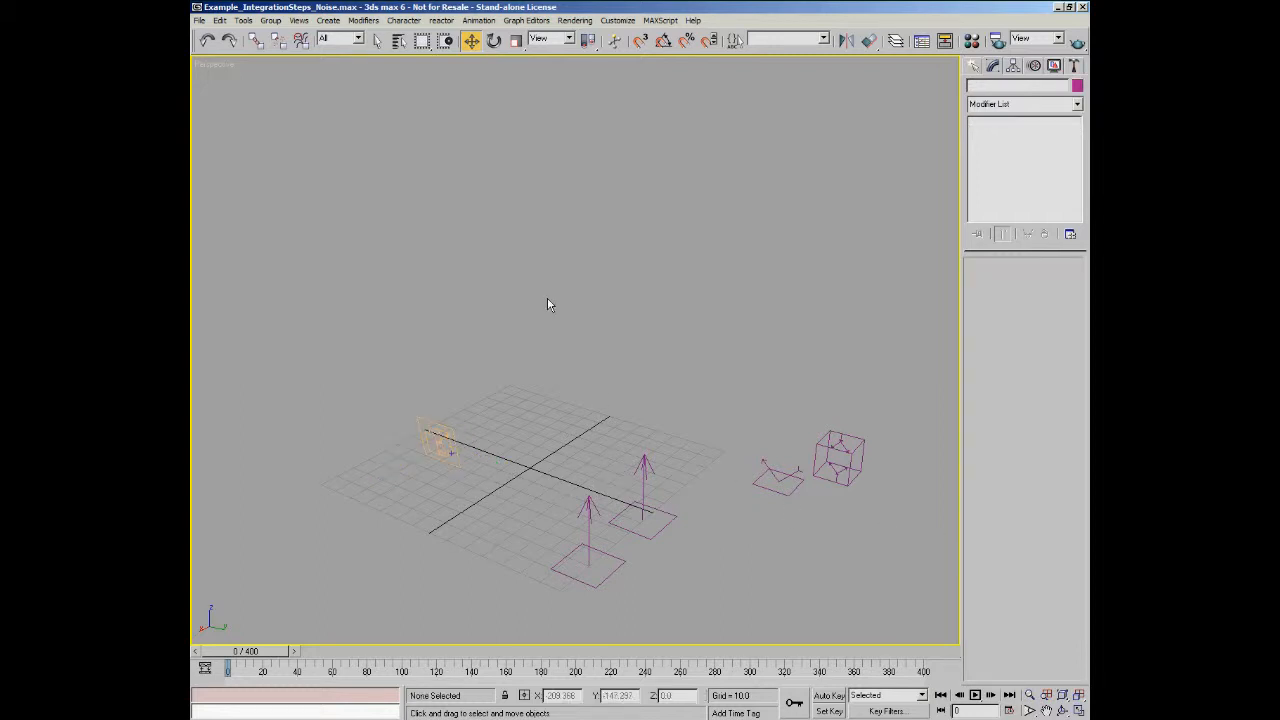
Open Particle View and examine which Wind space warps the Force 01 and Force 02 operators in Event 01 use.
{"action": "key", "text": "6"}
{"action": "left_click_drag", "start_coordinate": [191, 25], "coordinate": [507, 23]}
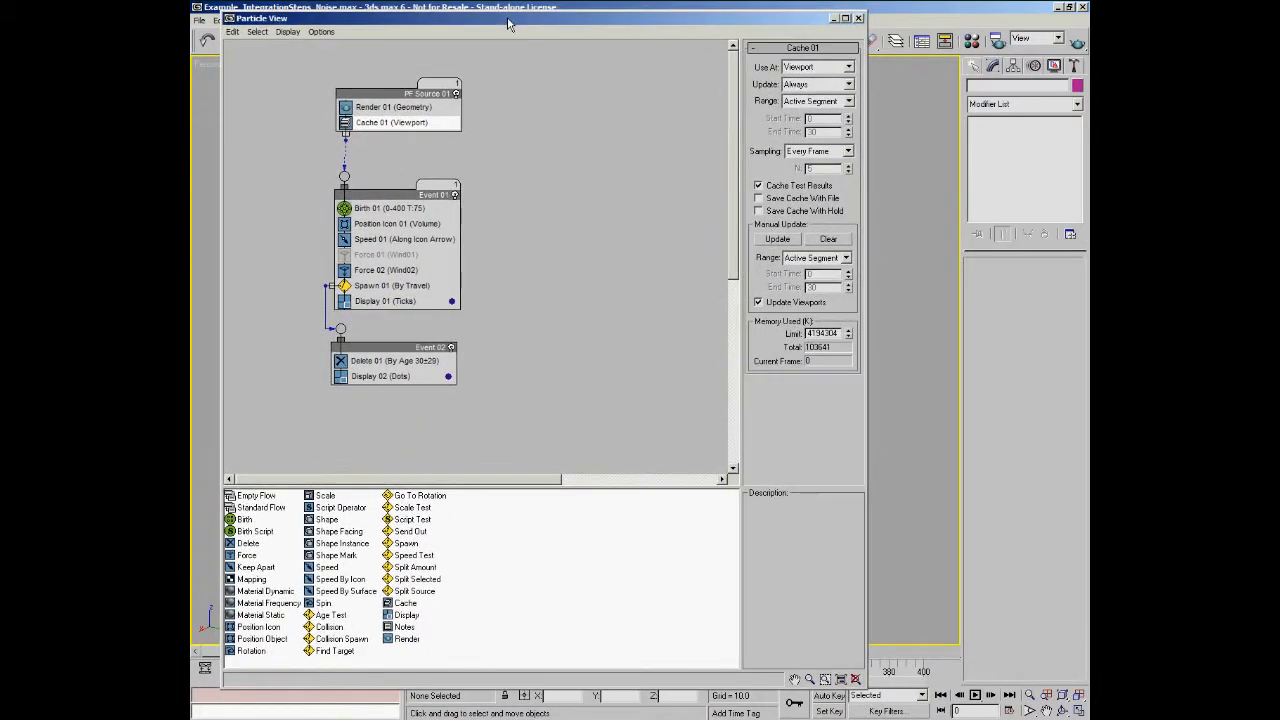
{"action": "left_click", "coordinate": [378, 255]}
{"action": "left_click_drag", "start_coordinate": [636, 14], "coordinate": [640, 592]}
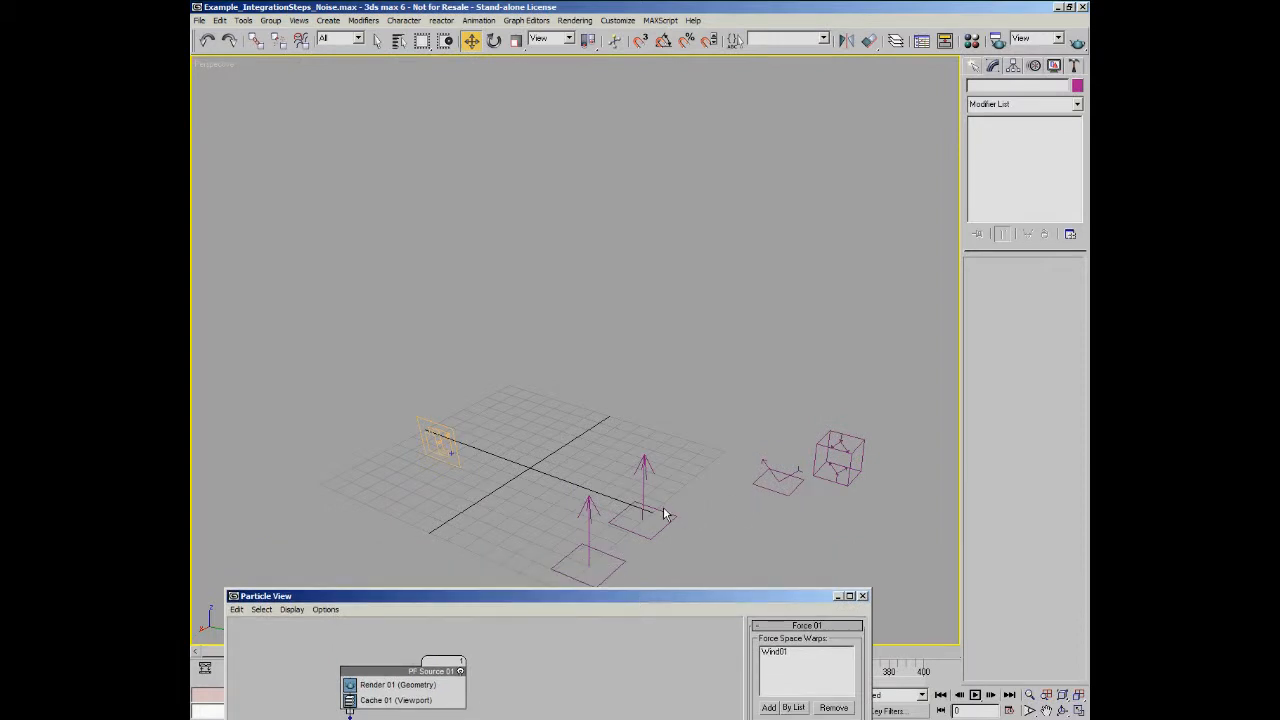
{"action": "left_click", "coordinate": [657, 508]}
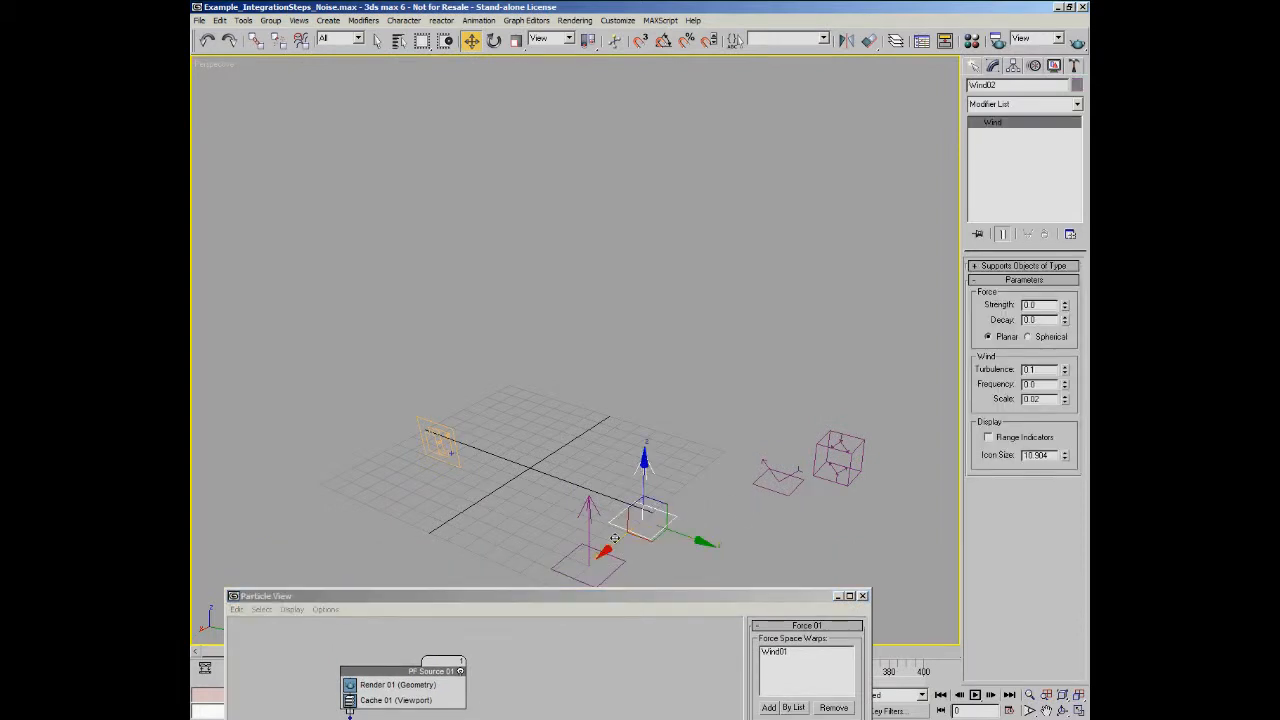
{"action": "left_click", "coordinate": [590, 560]}
{"action": "left_click_drag", "start_coordinate": [580, 600], "coordinate": [587, 27]}
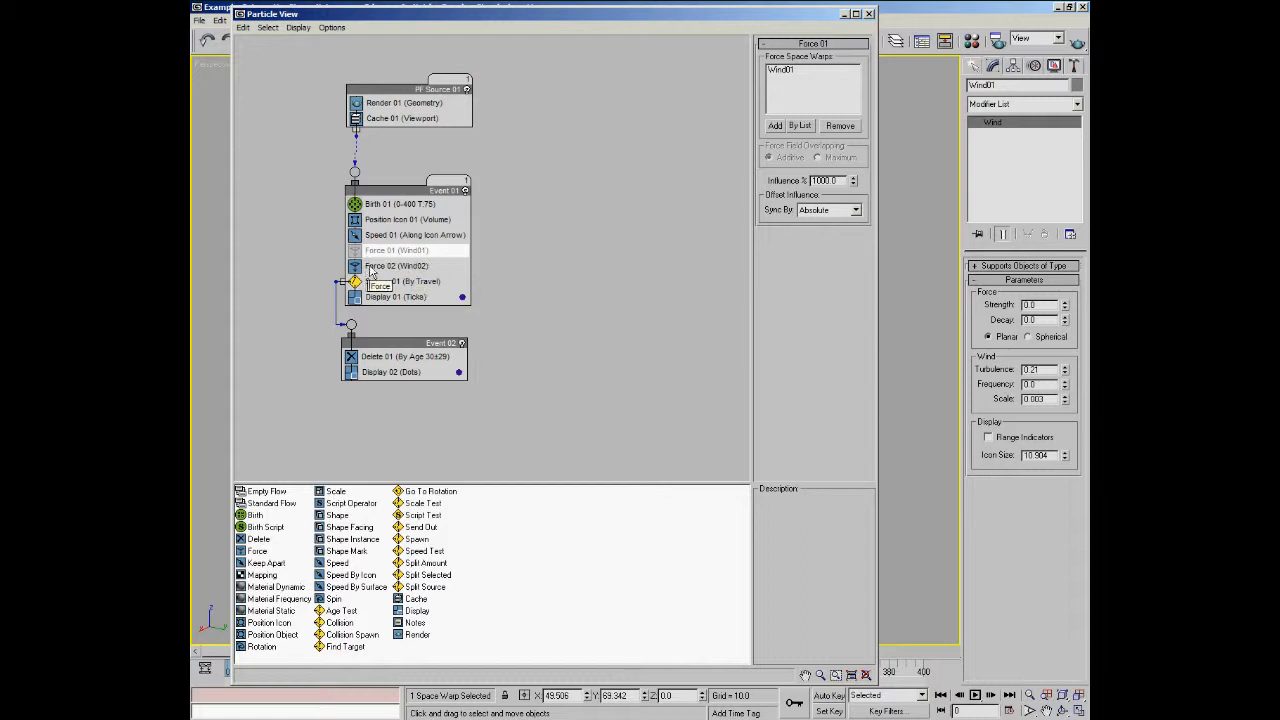
{"action": "left_click", "coordinate": [412, 266]}
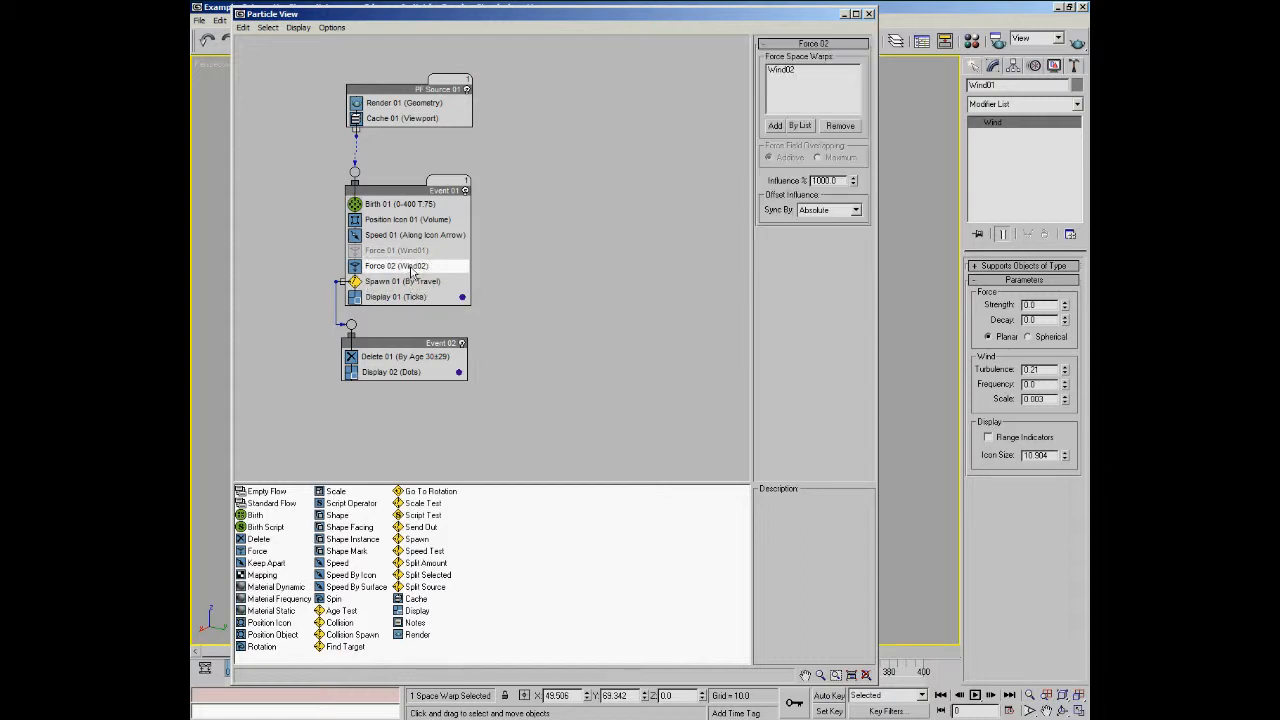
Close Particle View and compare the turbulence and scale parameters of the Wind01 and Wind02 space warps, leaving nothing selected.
{"action": "left_click", "coordinate": [871, 14]}
{"action": "left_click", "coordinate": [626, 533]}
{"action": "left_click", "coordinate": [603, 582]}
{"action": "left_click", "coordinate": [604, 578]}
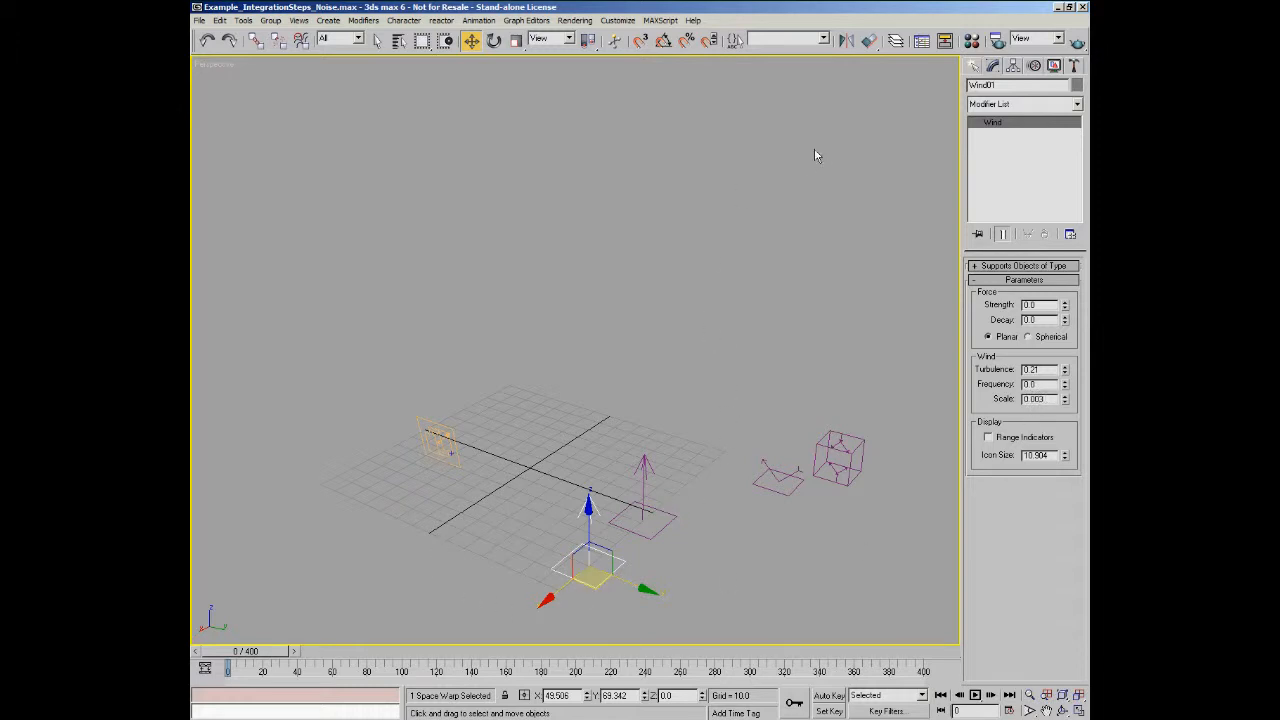
{"action": "left_click", "coordinate": [670, 522]}
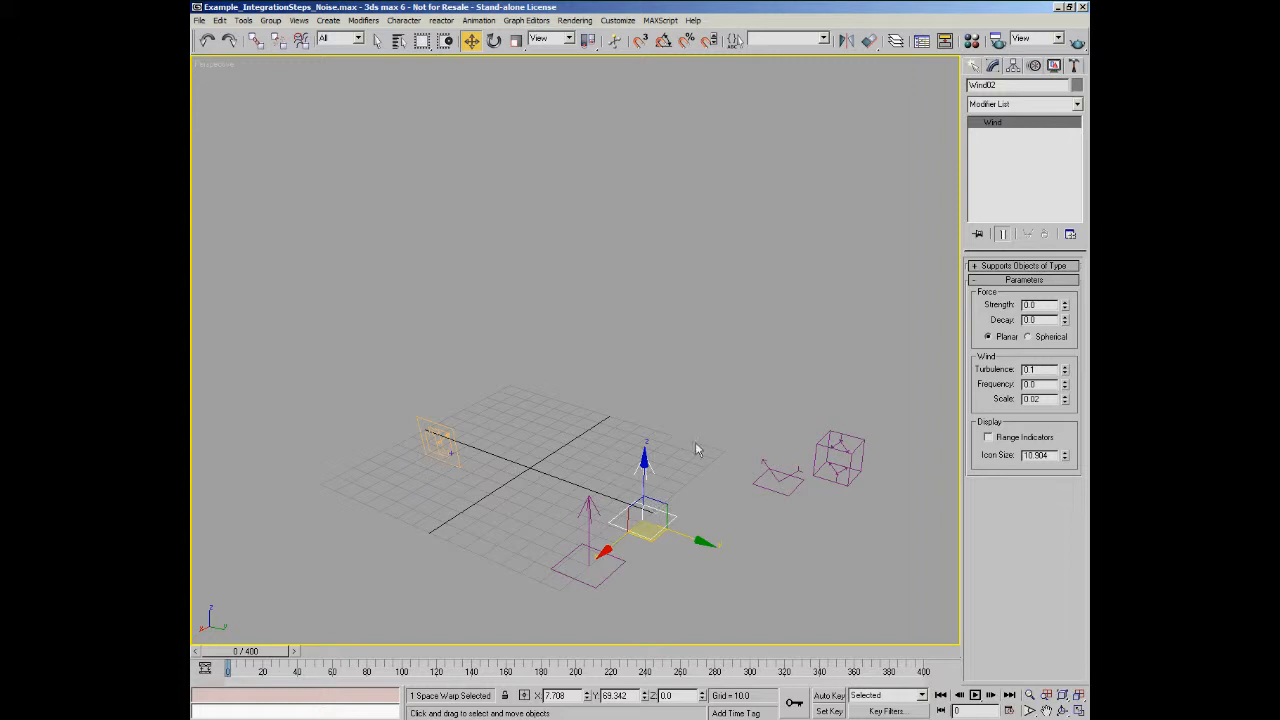
{"action": "left_click", "coordinate": [605, 553]}
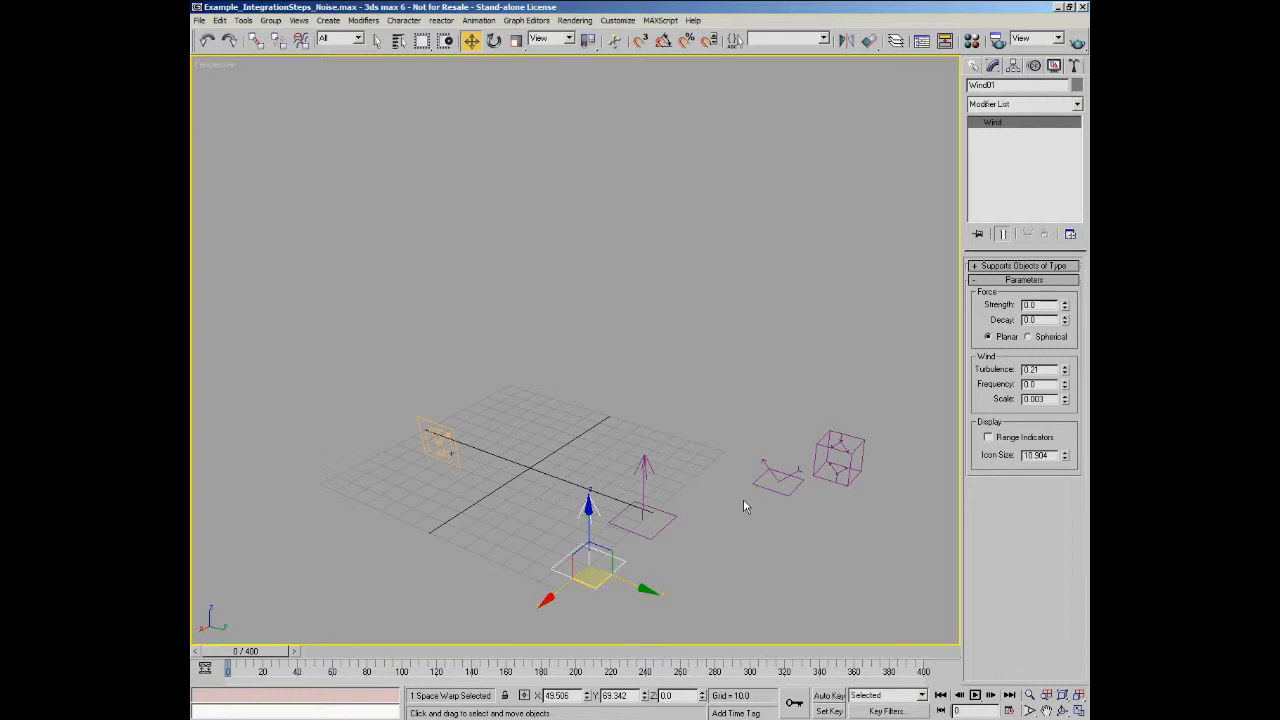
{"action": "left_click", "coordinate": [616, 343]}
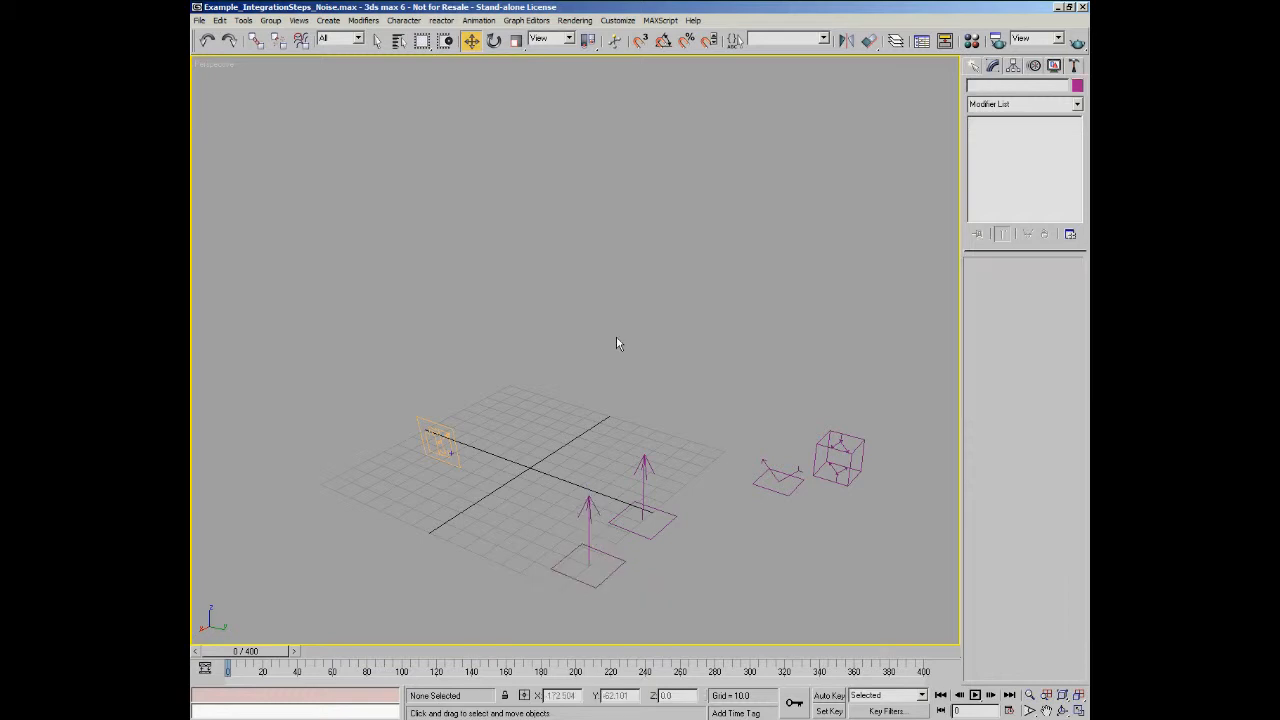
Turn off Force 02 and turn on Force 01 in Event 01, and play the animation with Wind01 active.
{"action": "key", "text": "6"}
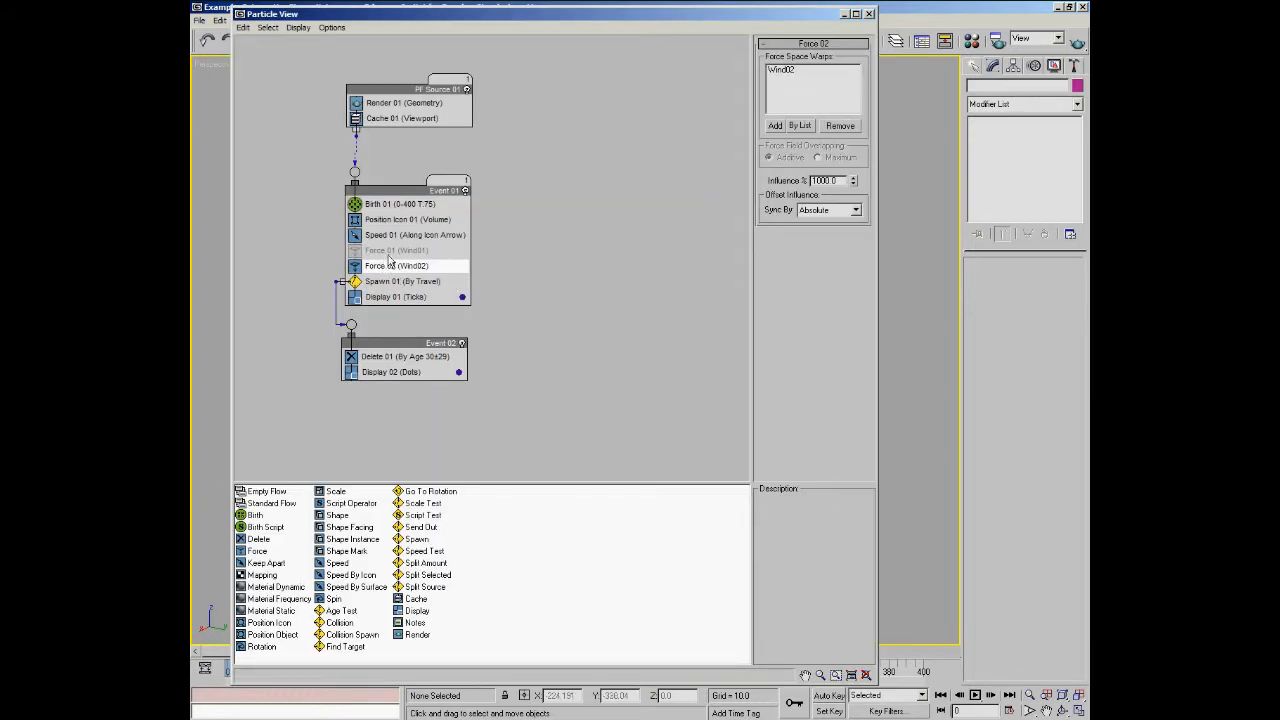
{"action": "left_click", "coordinate": [355, 265]}
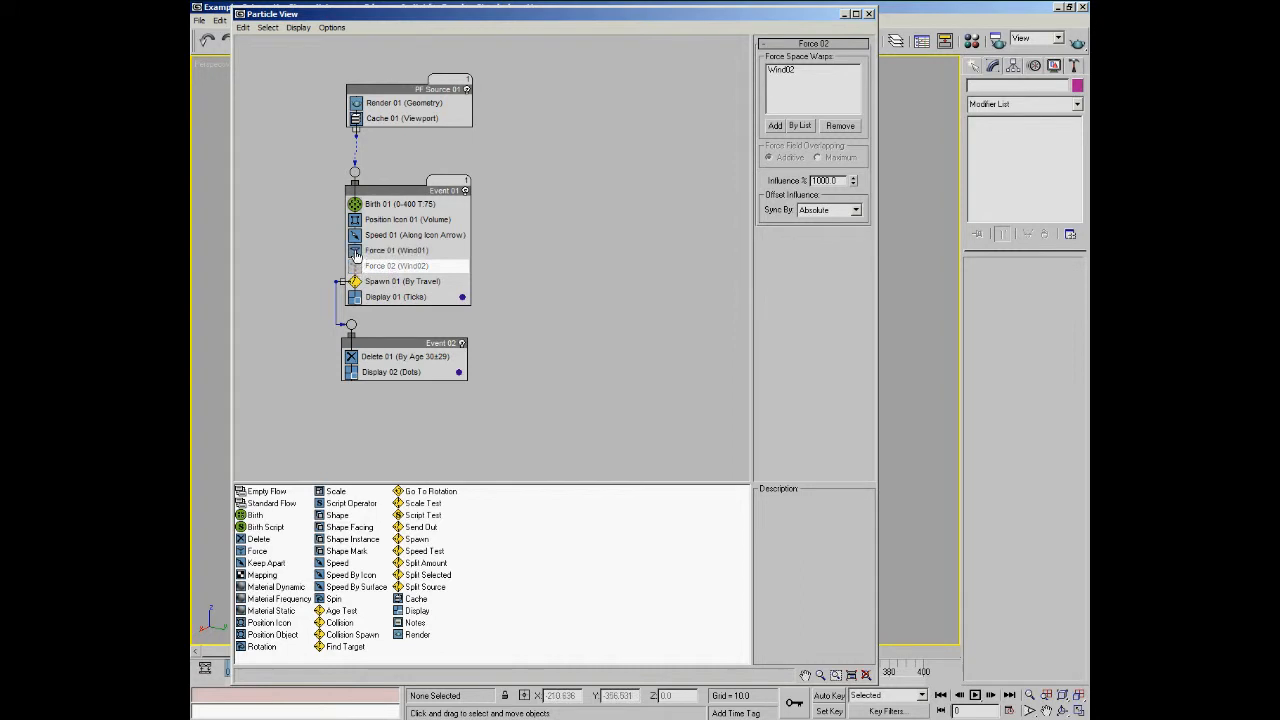
{"action": "key", "text": "6"}
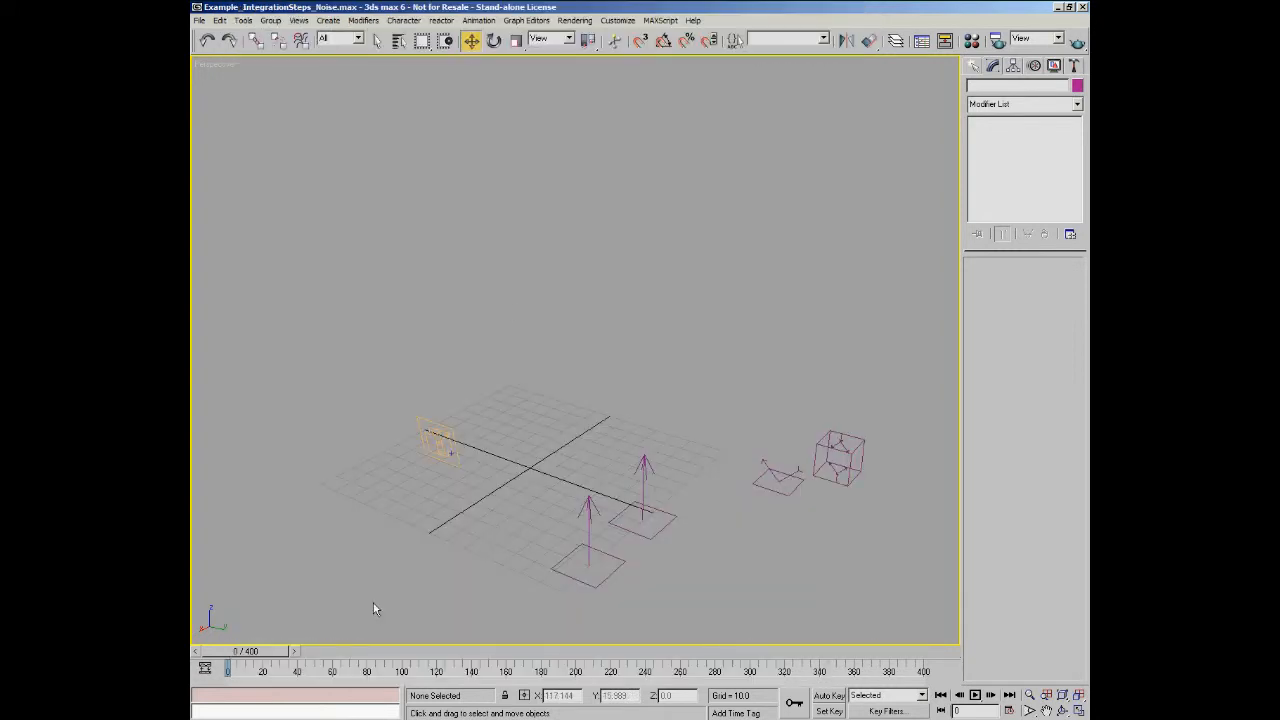
{"action": "left_click", "coordinate": [975, 695]}
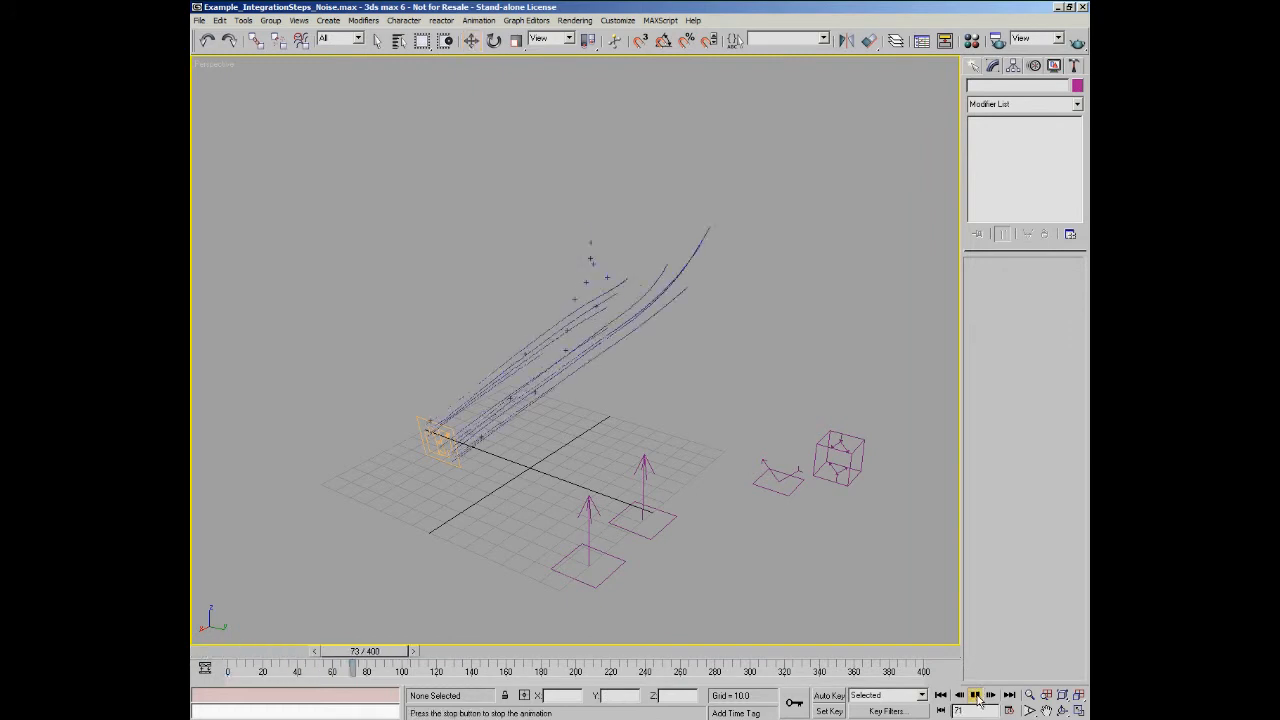